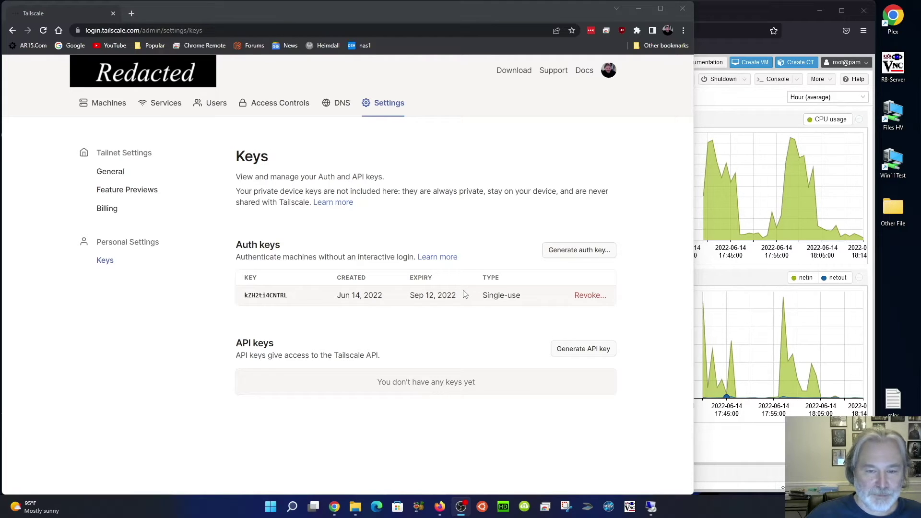
Open the Generate auth key dialog from the Settings > Keys page
click(552, 253)
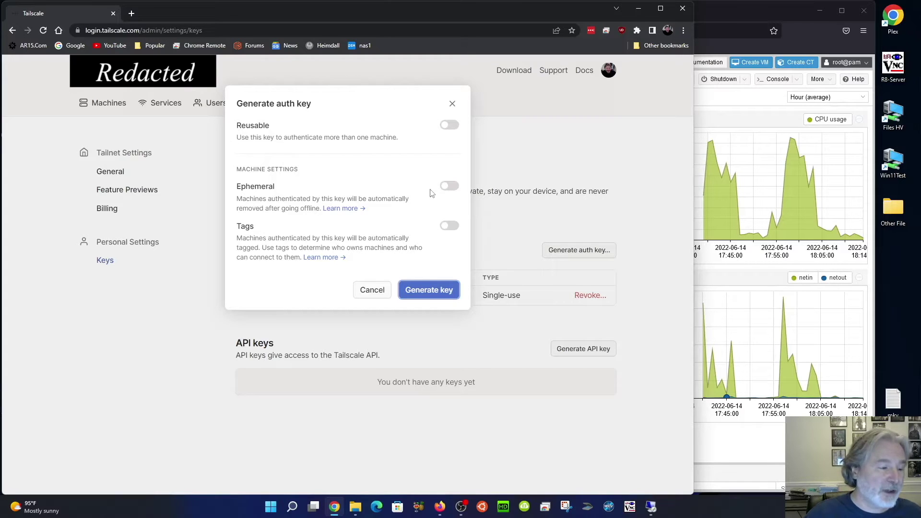
Cancel the Generate auth key dialog, keeping the existing single-use key
click(372, 297)
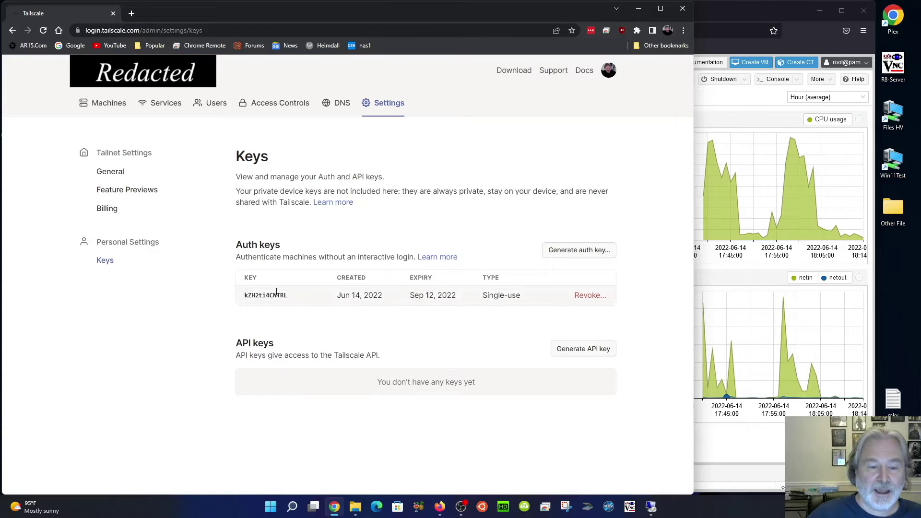
On the remote Windows 11 machine, install tailscale-ipn-setup-1.26.0.exe into the default folder
click(655, 508)
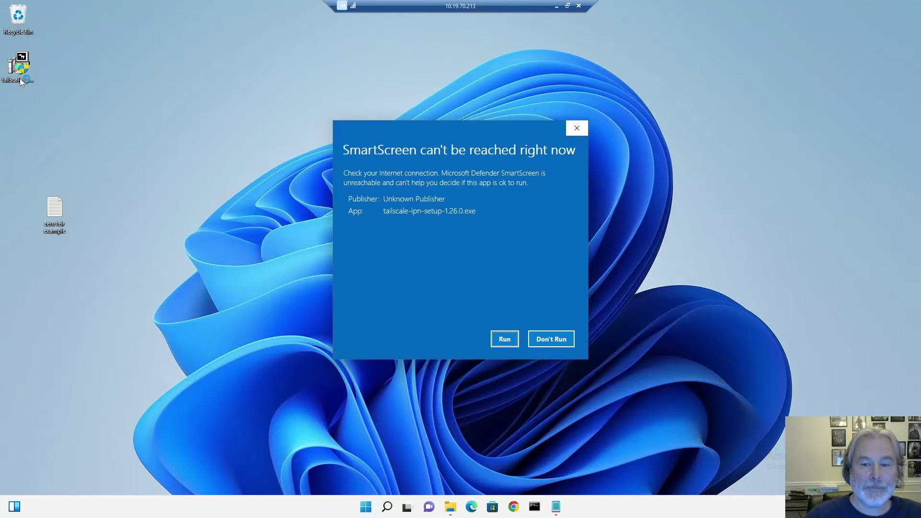
click(569, 132)
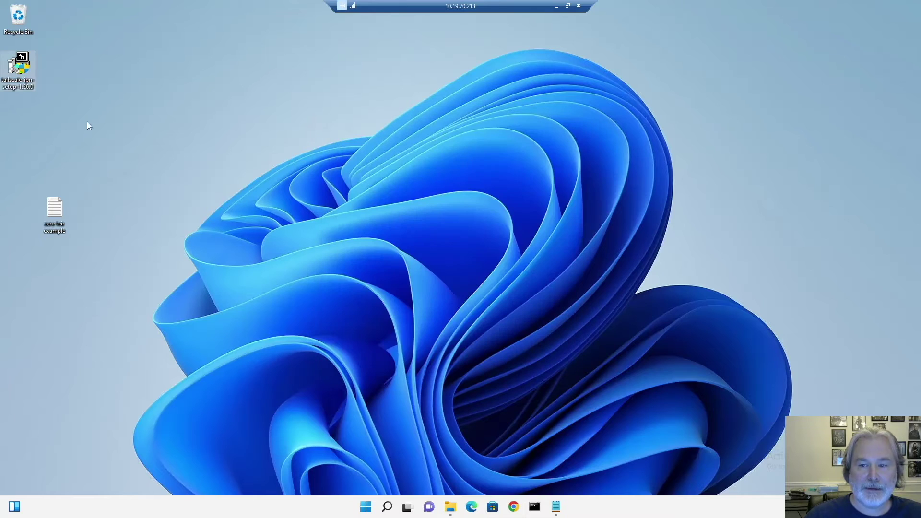
double_click(26, 73)
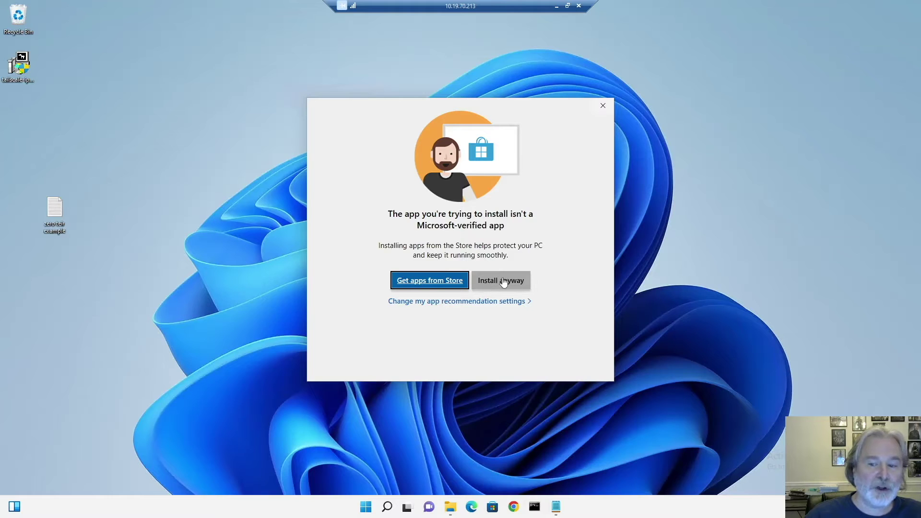
click(503, 282)
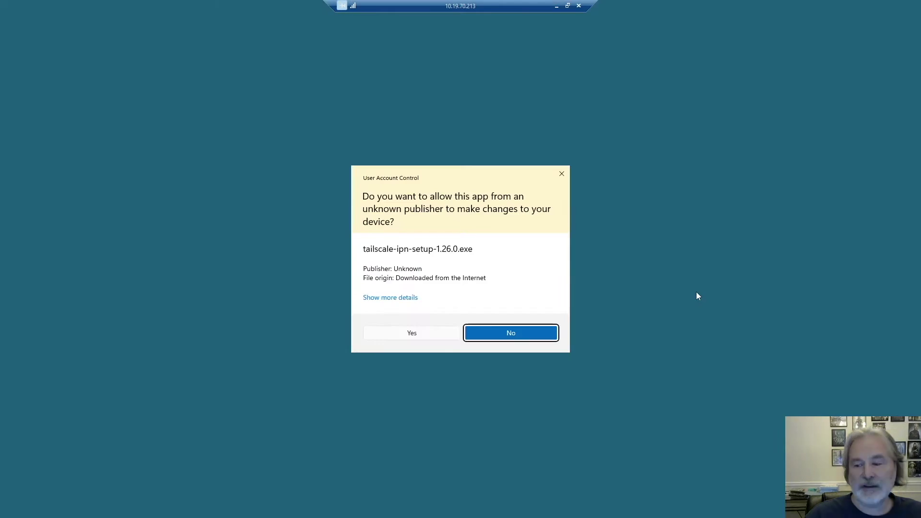
click(387, 336)
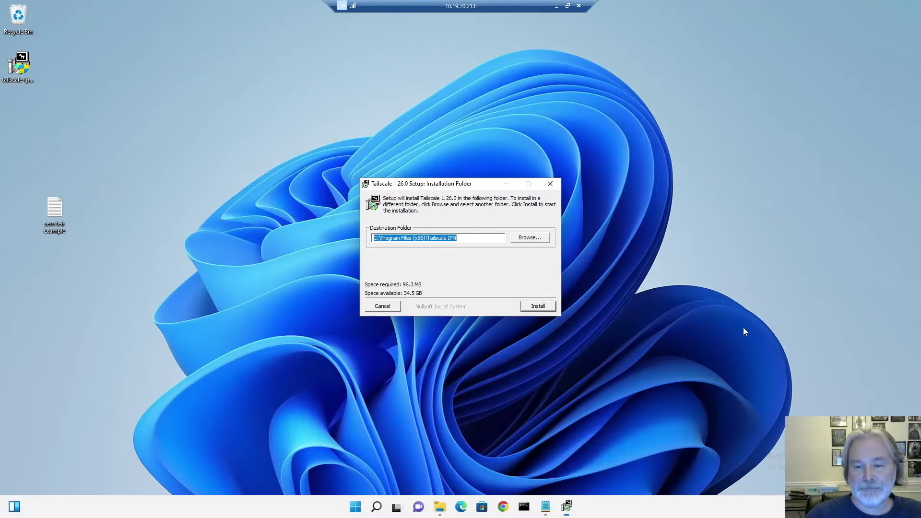
key(Return)
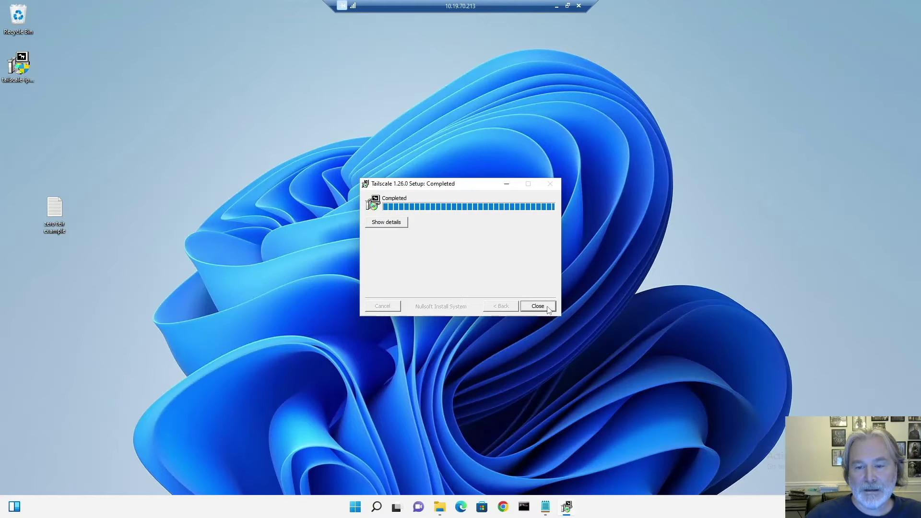
click(538, 306)
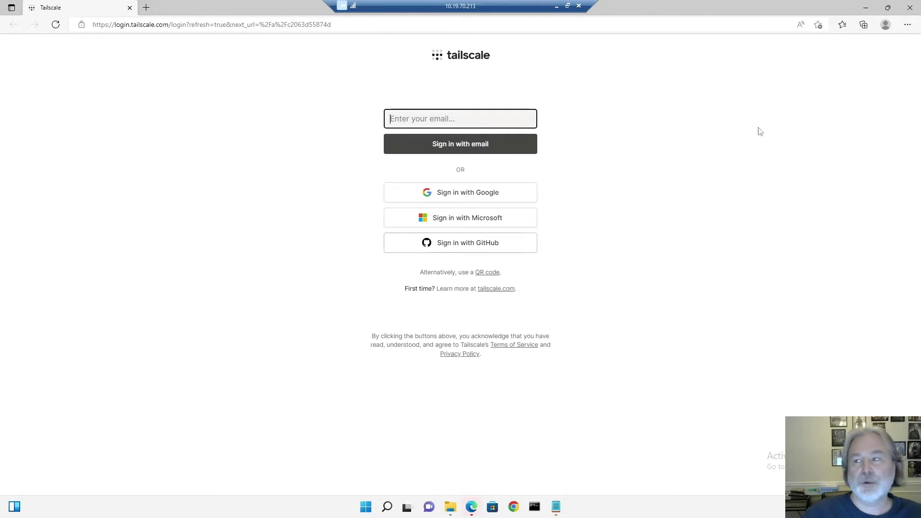
Copy the auth key line from the tailscale temps note, then minimize Notepad and the remote session
click(910, 8)
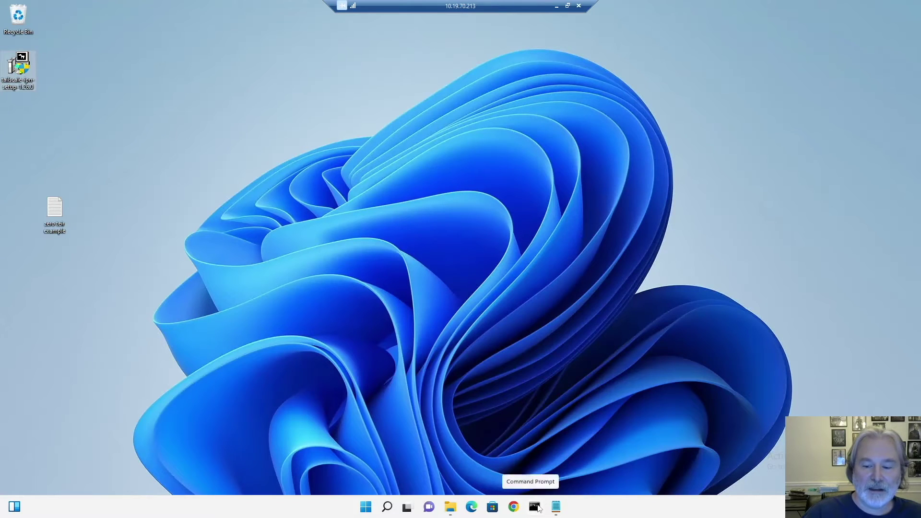
click(556, 507)
triple_click(191, 169)
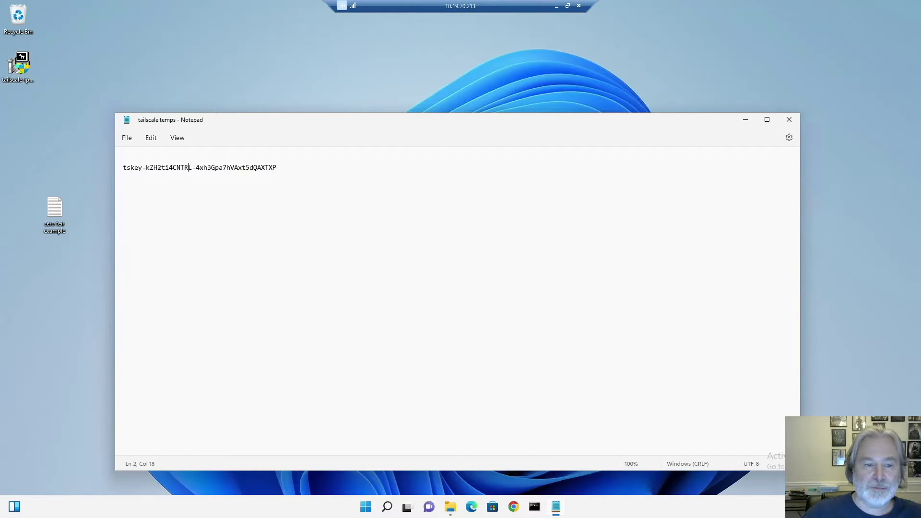
right_click(191, 171)
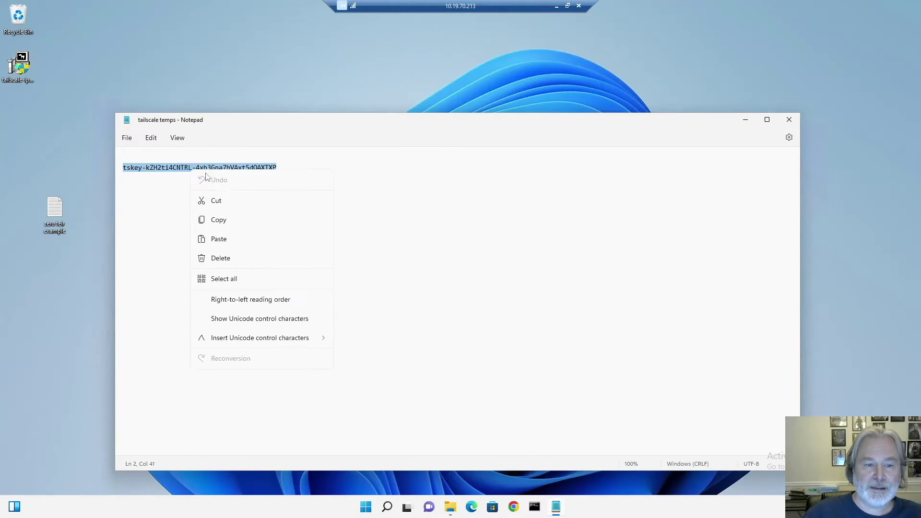
click(225, 218)
click(745, 120)
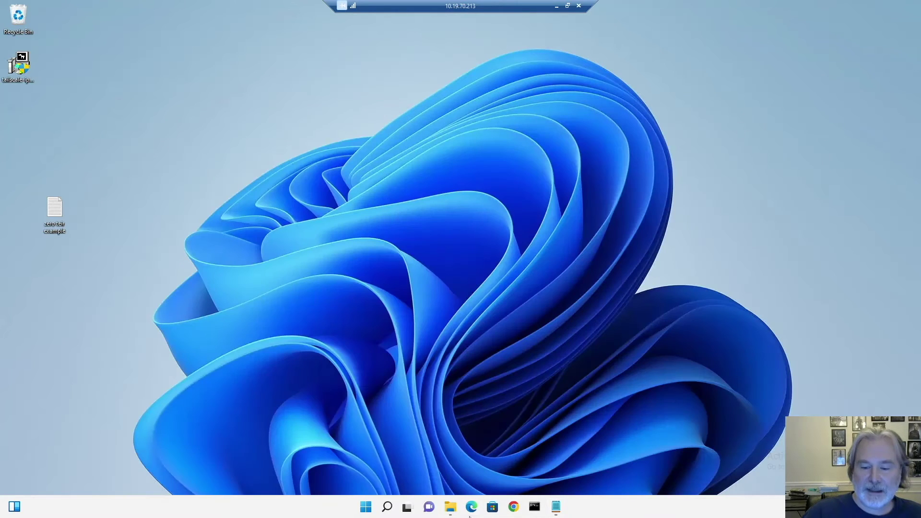
click(555, 7)
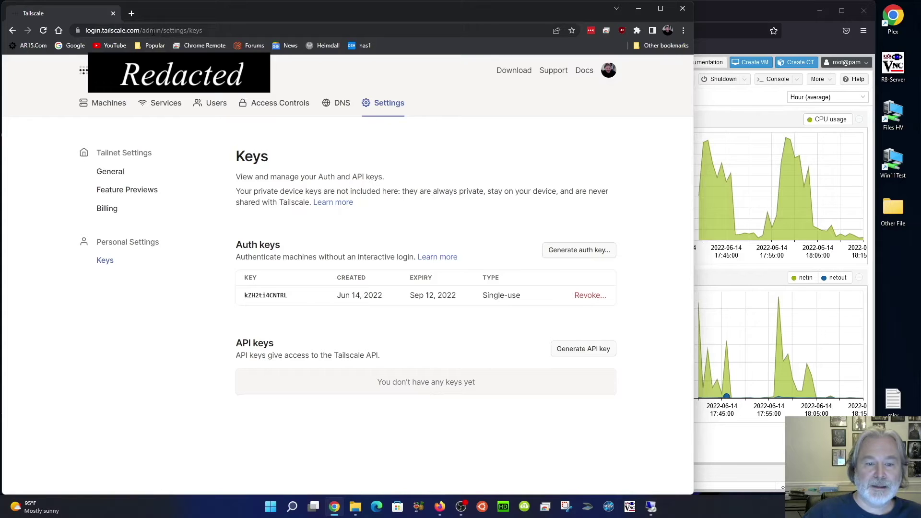
Search 'tailscale use auth key' and open the Auth keys - Tailscale article at Step 2
click(132, 14)
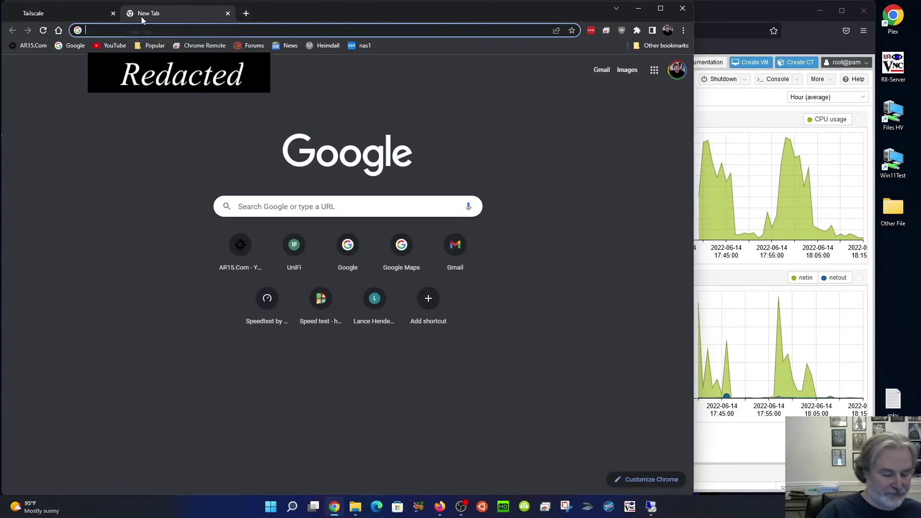
text(tailscale )
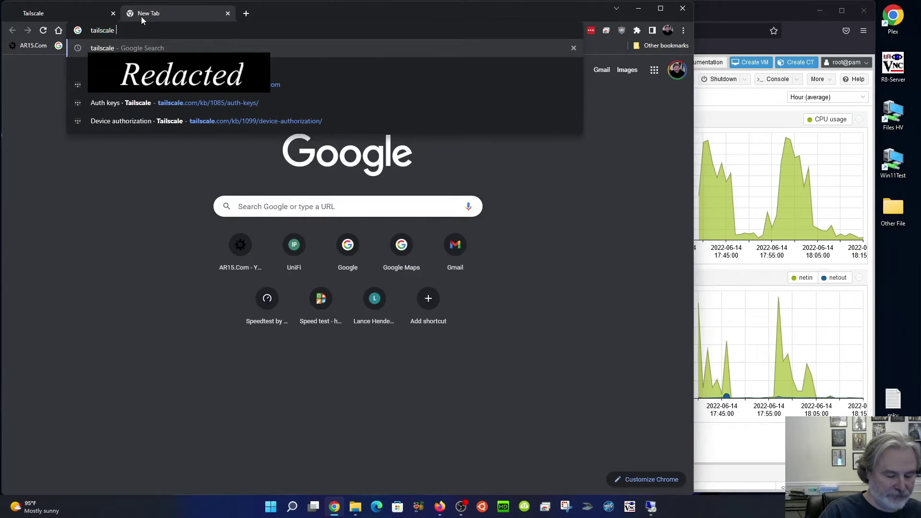
text(use a)
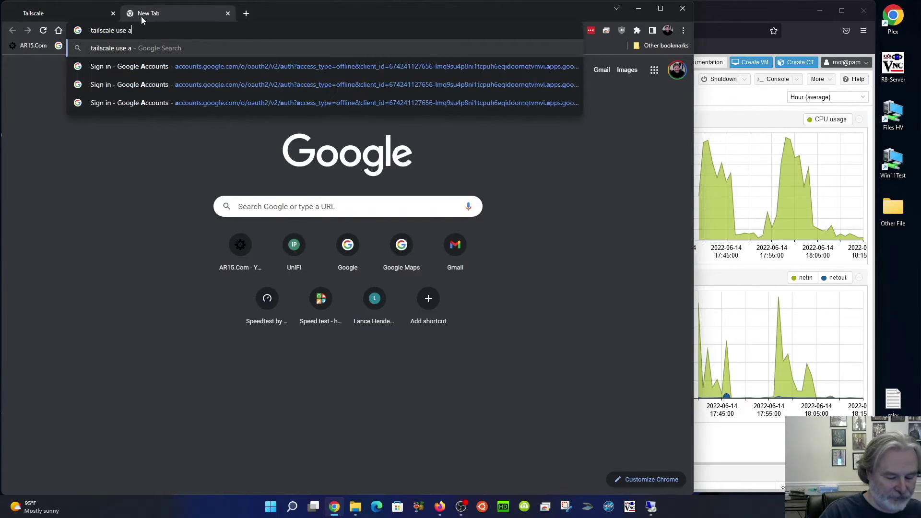
text(uth key)
key(Return)
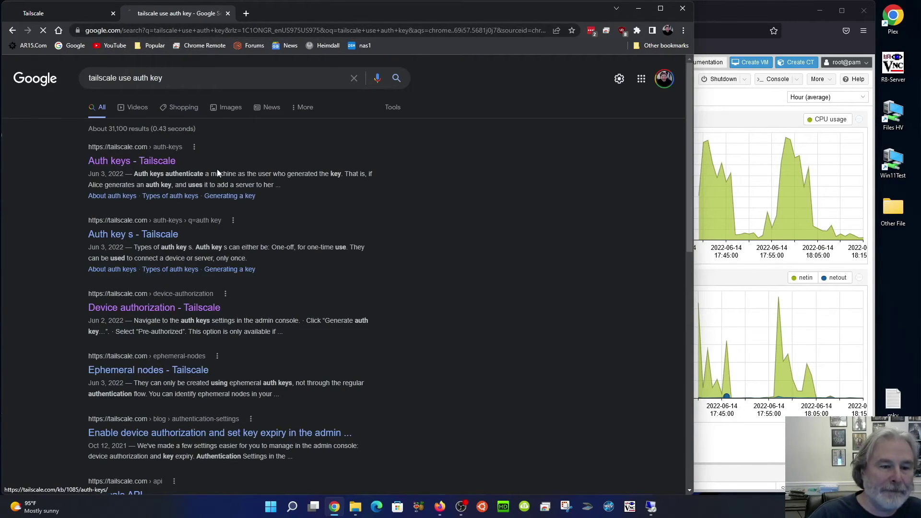
click(217, 168)
scroll(272, 211, down, 5)
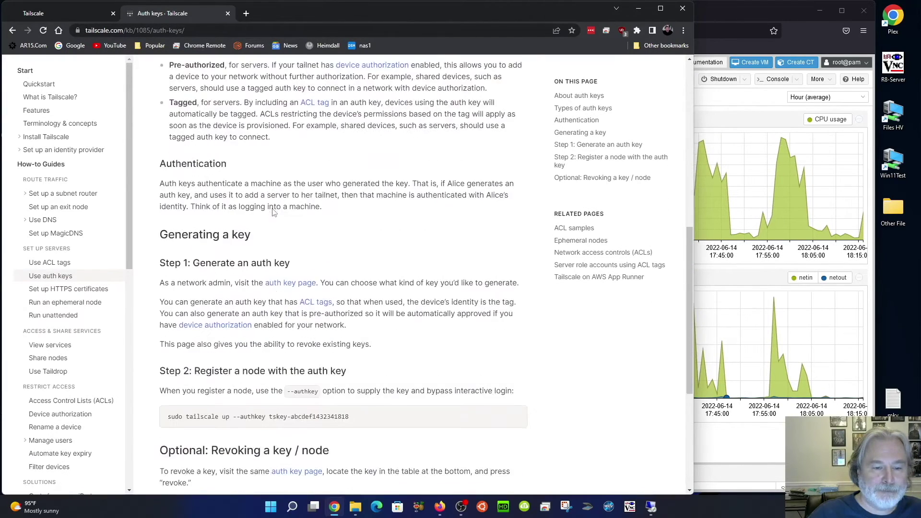
scroll(273, 211, down, 2)
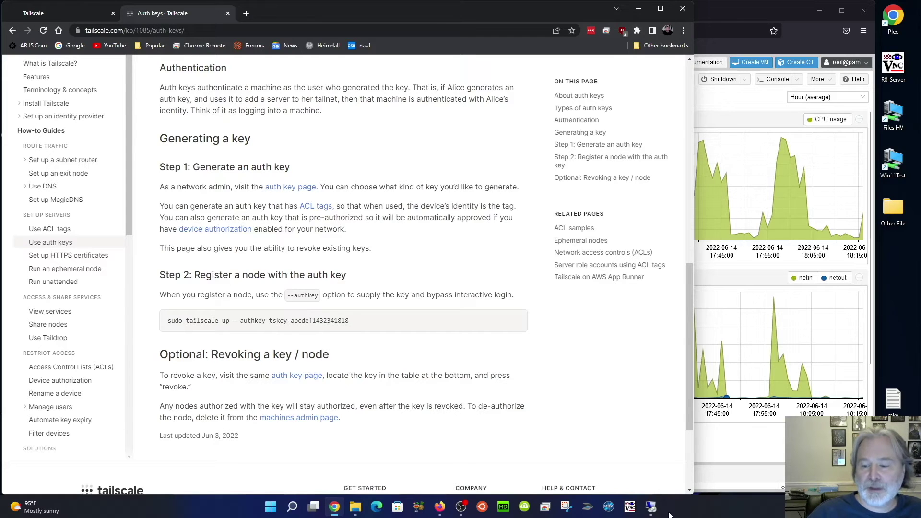
click(653, 507)
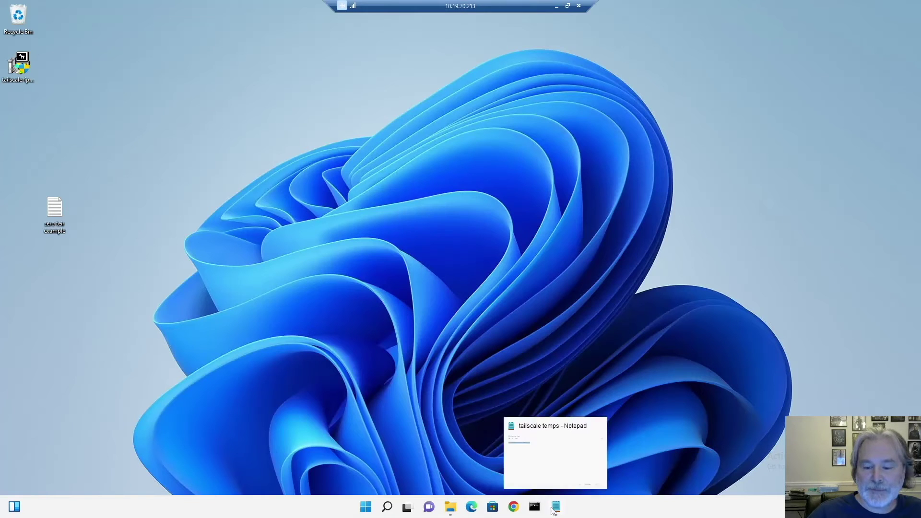
Start a remote Command Prompt with 'sudo' typed, and search Google for 'tailscale authkey'
click(534, 507)
text(sudo)
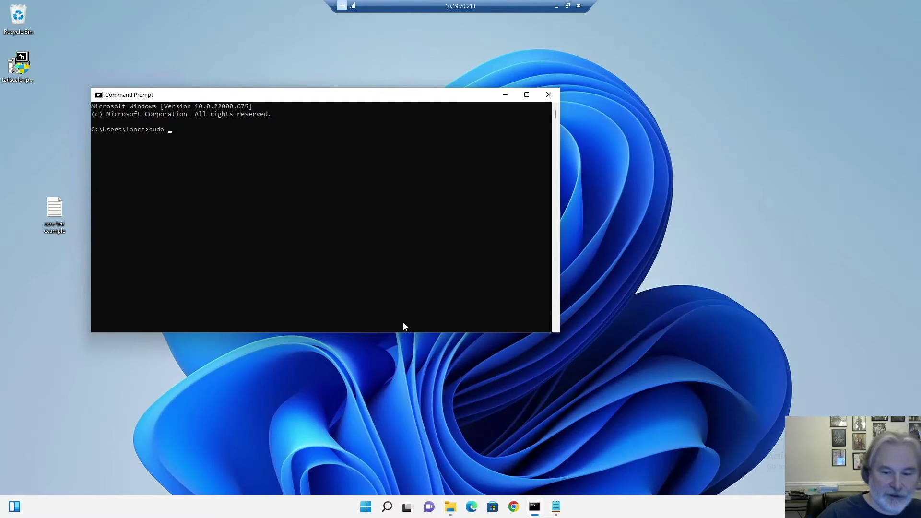
click(221, 27)
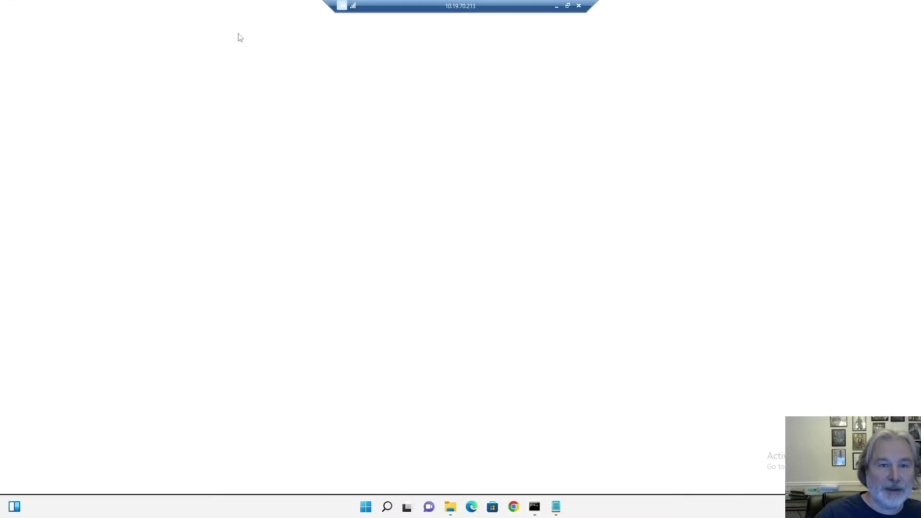
text(tailscal)
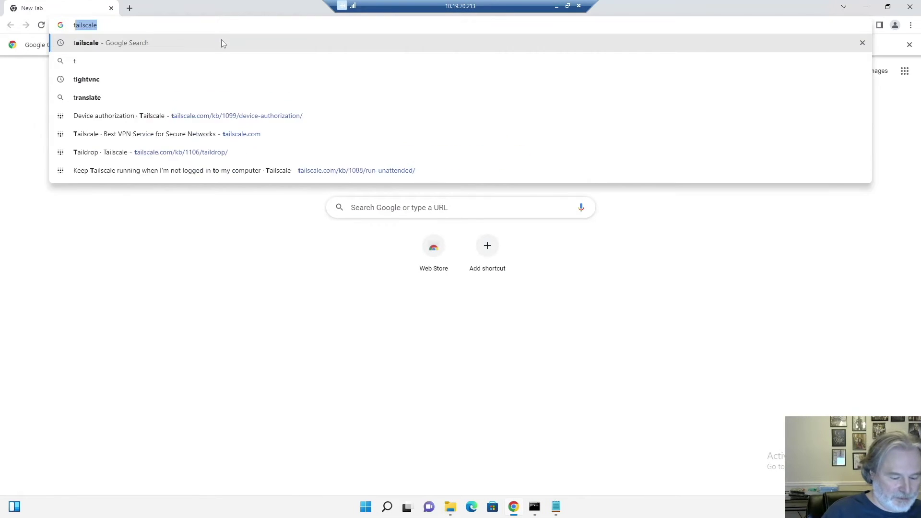
text(e )
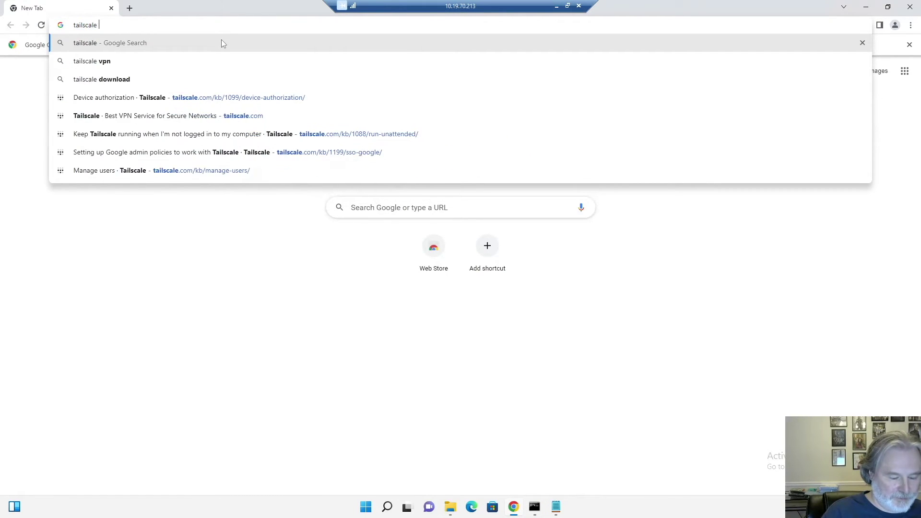
text(authkey)
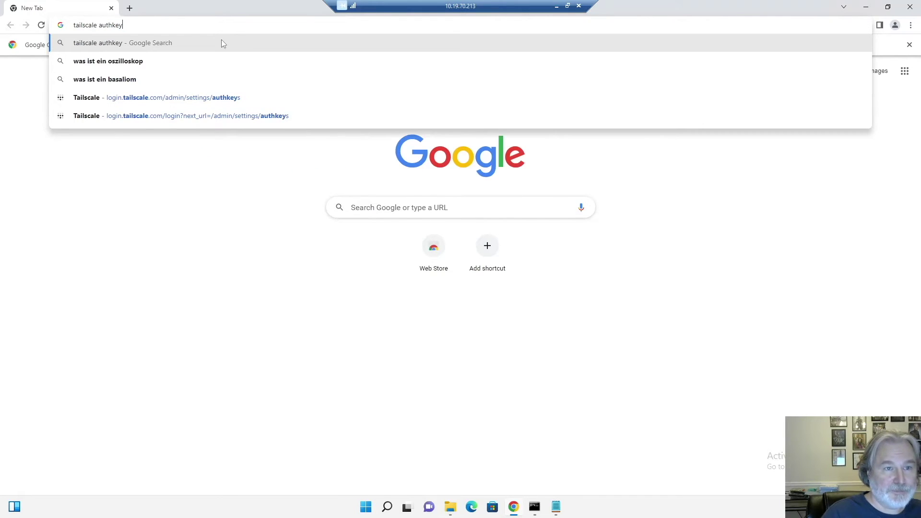
key(Return)
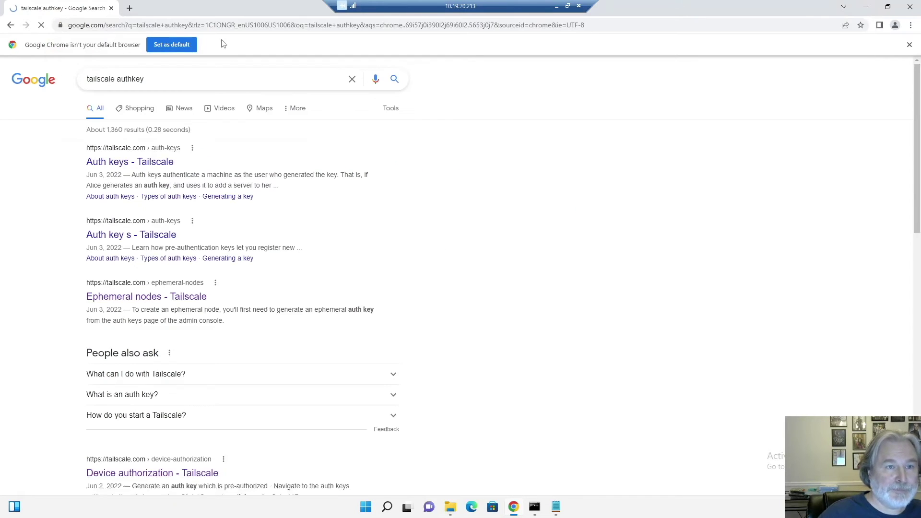
Open the Auth keys - Tailscale article at 'Step 2: Register a node', then refocus Command Prompt
click(147, 163)
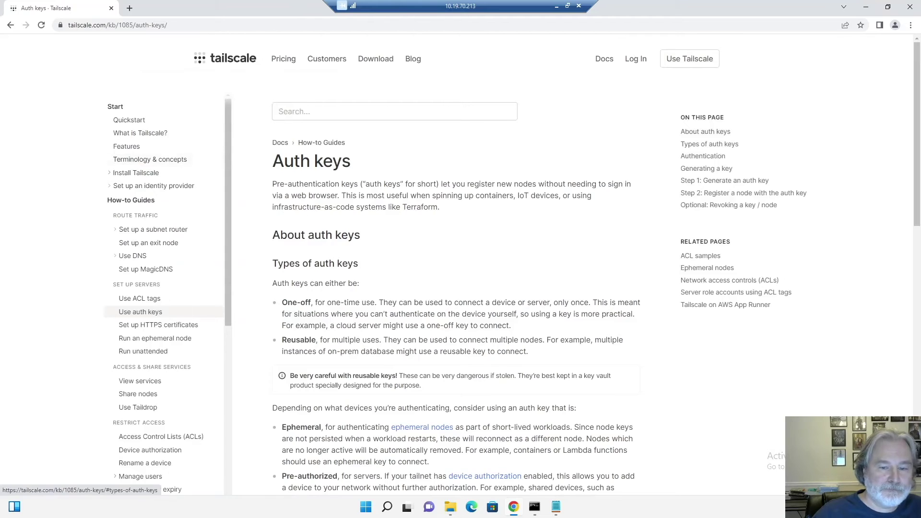
scroll(455, 264, down, 8)
scroll(456, 264, down, 2)
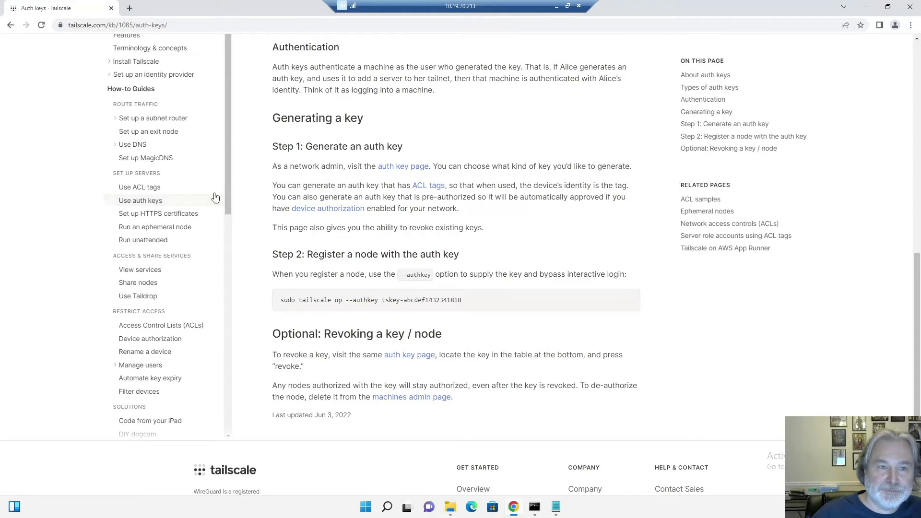
mouse_move(534, 506)
click(512, 447)
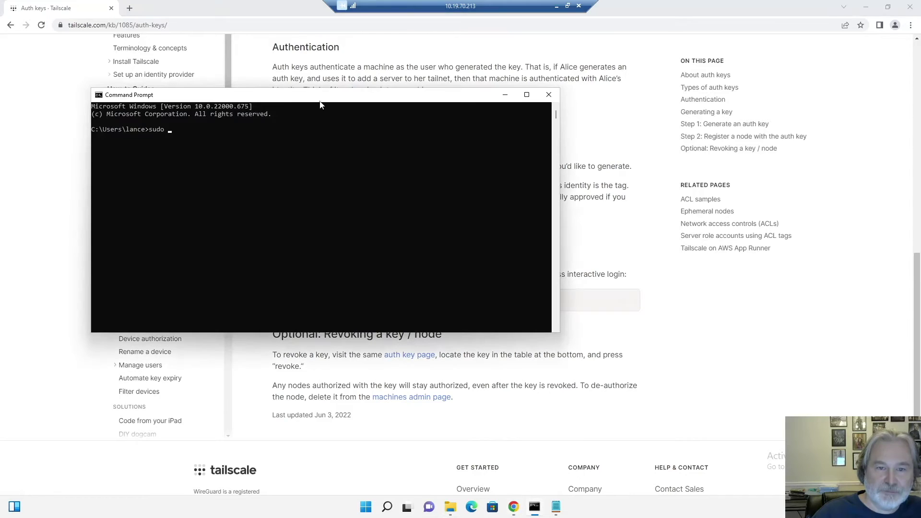
Run 'sudo tailscale up --authkey' with the pasted auth key in Command Prompt
drag(314, 98, 569, 104)
text(sudo )
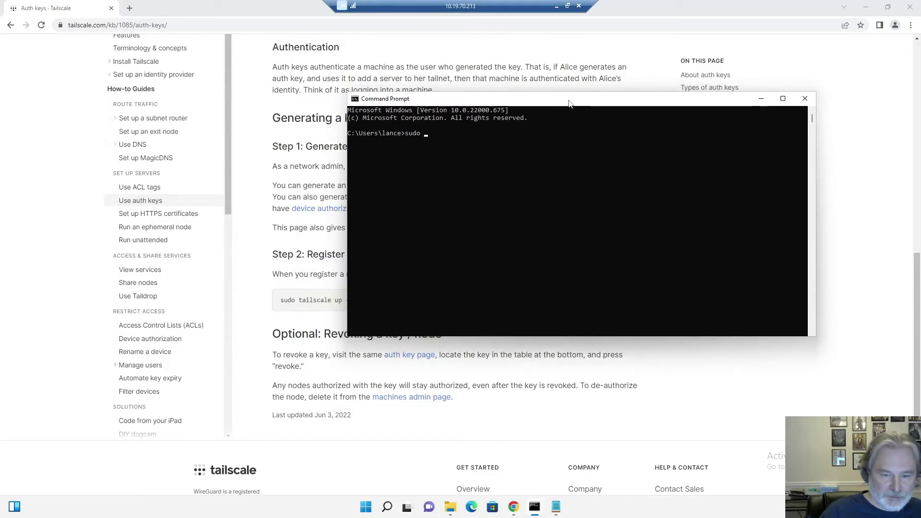
text(tailscale up)
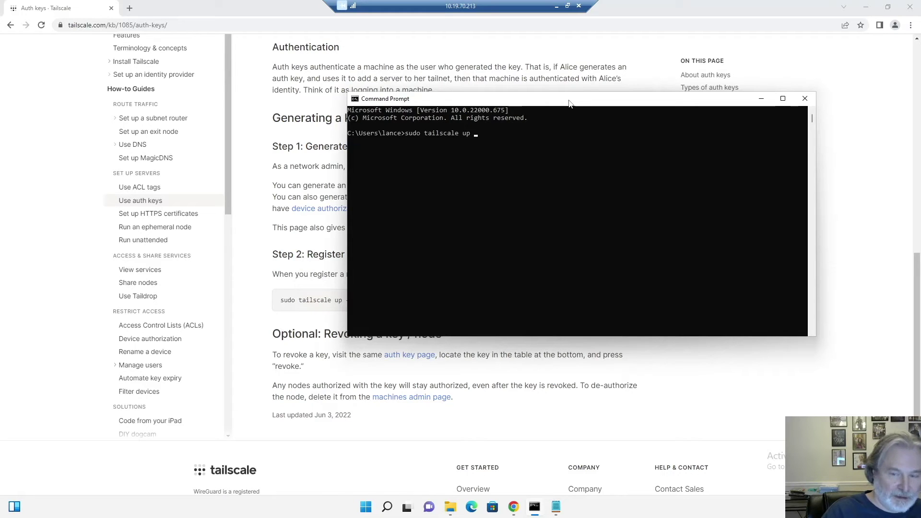
text( --)
drag(569, 104, 689, 105)
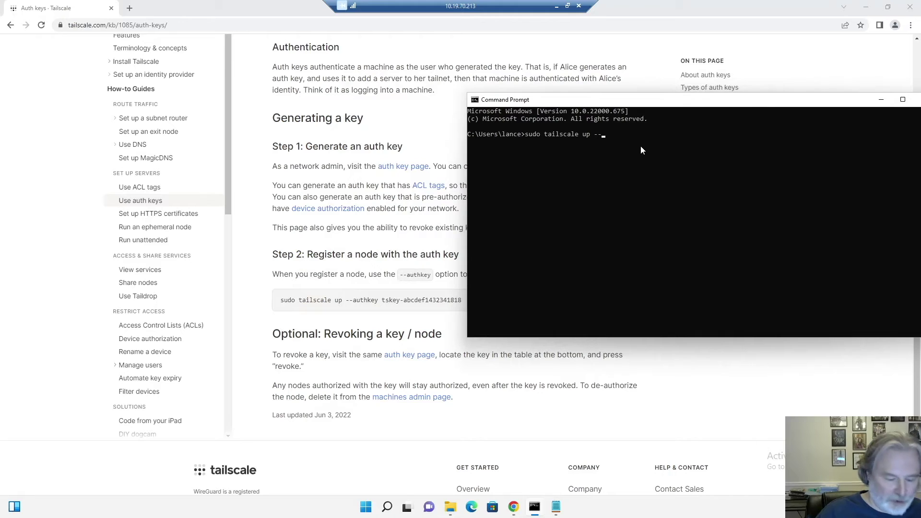
text(au)
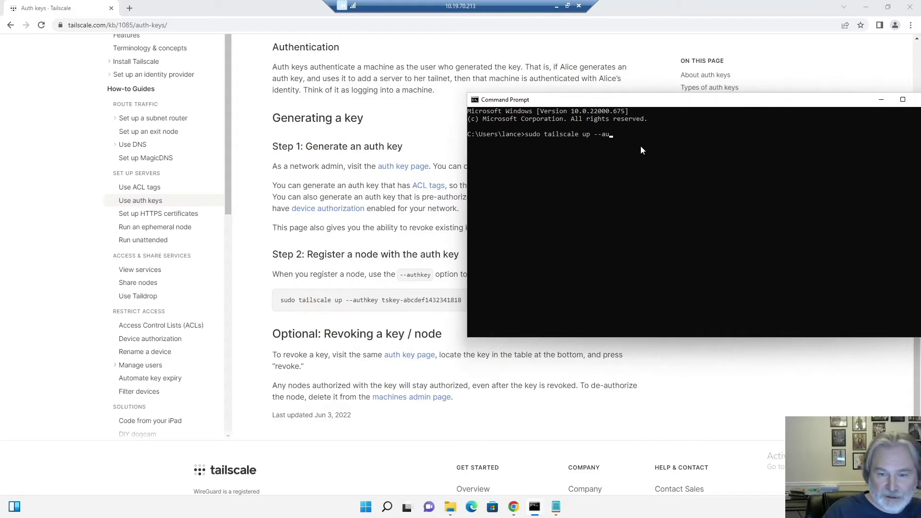
key(BackSpace)
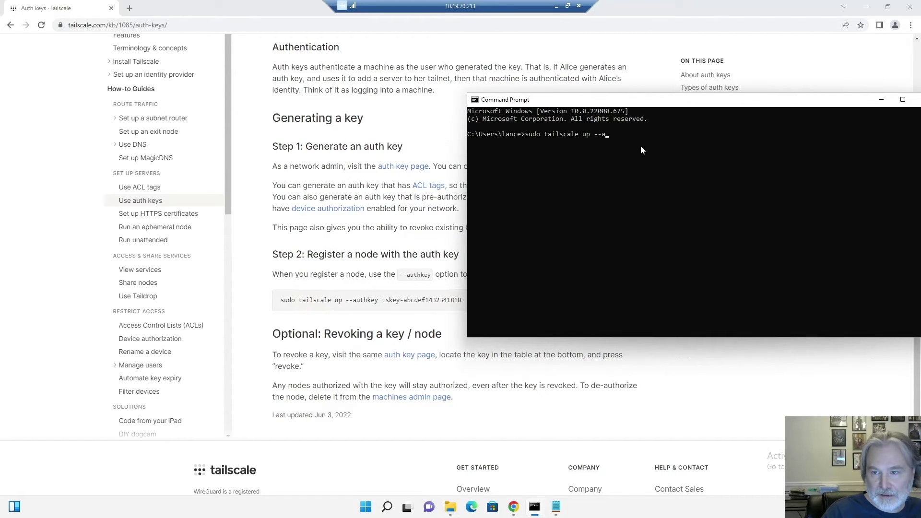
text(uth)
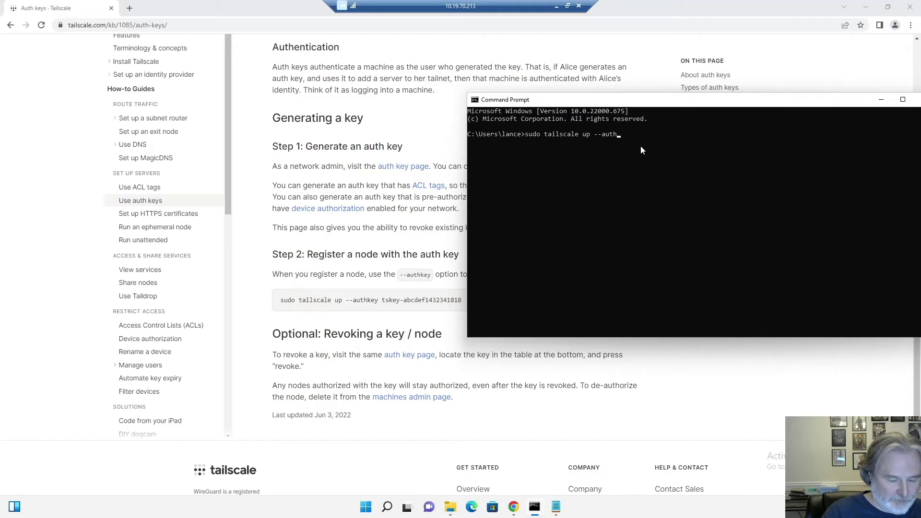
text(key)
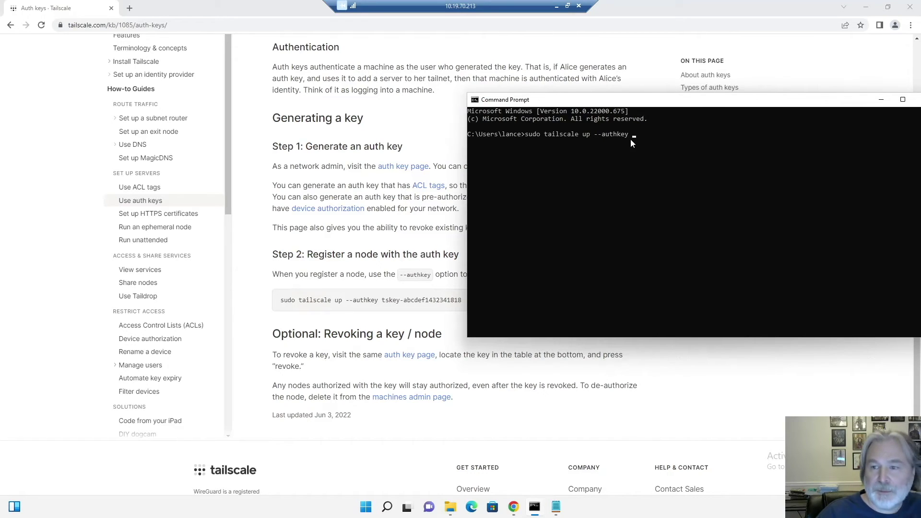
right_click(630, 139)
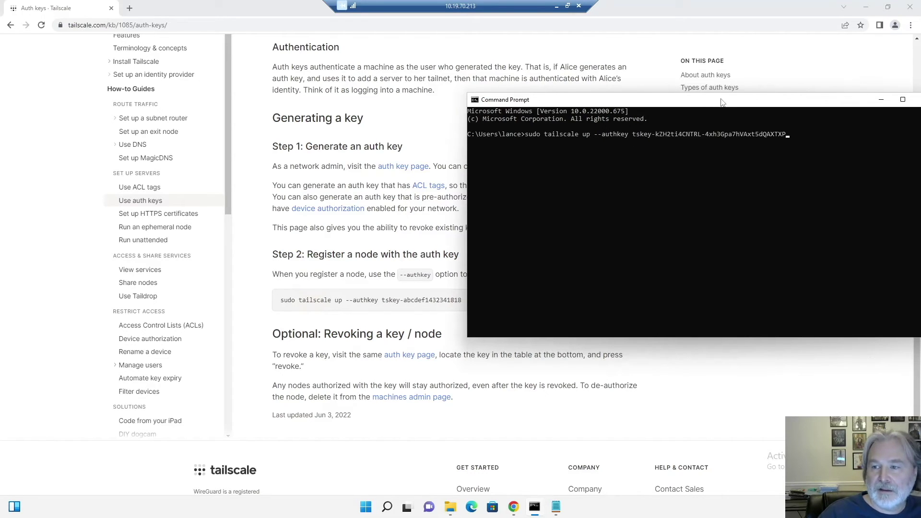
drag(722, 100, 619, 97)
key(Return)
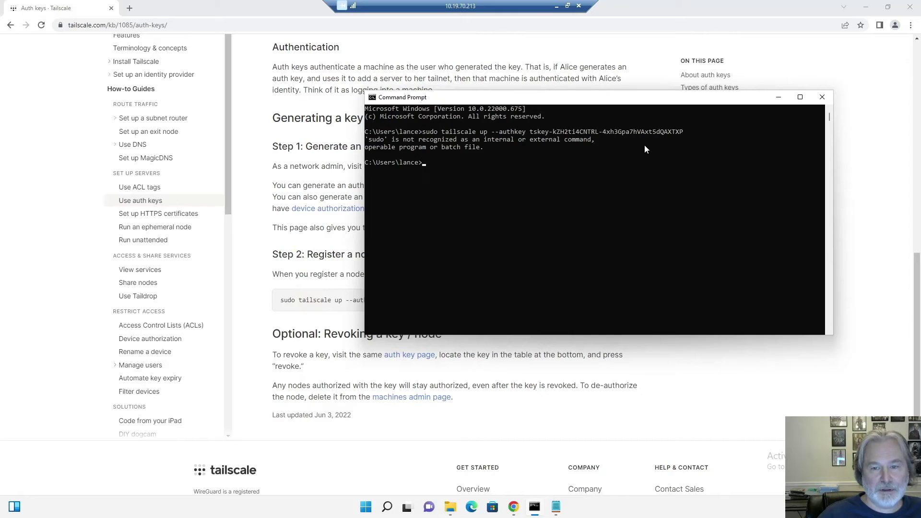
Rerun the tailscale up --authkey command without 'sudo', check the docs example, then minimize the session
key(Up)
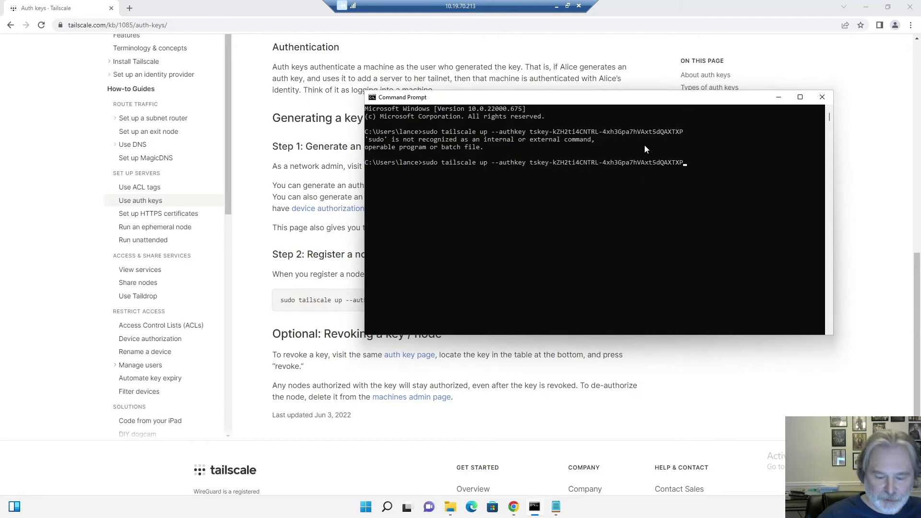
key(Left)
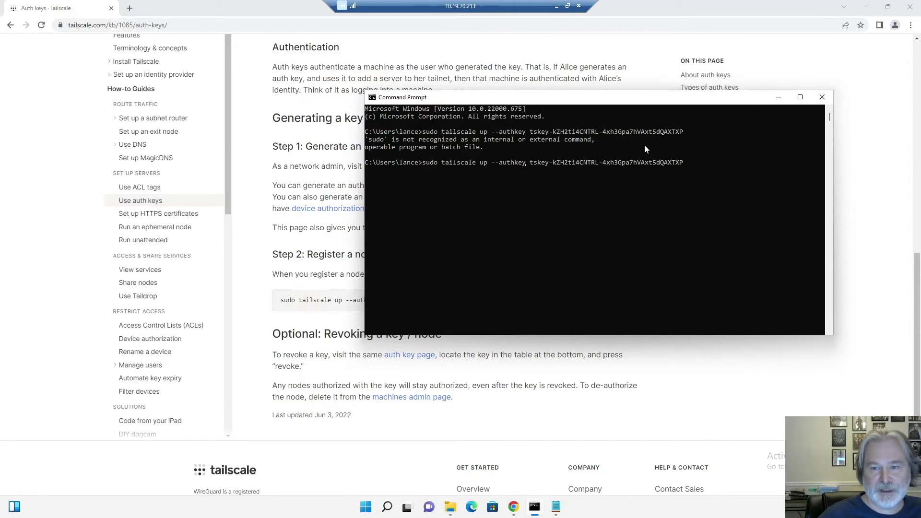
key(BackSpace)
key(BackSpace)
key(BackSpace)
key(BackSpace)
key(BackSpace)
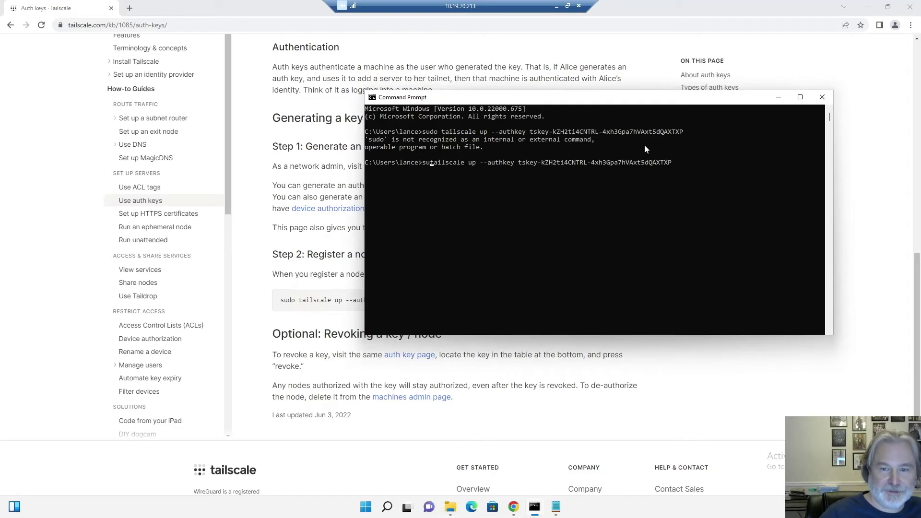
key(Return)
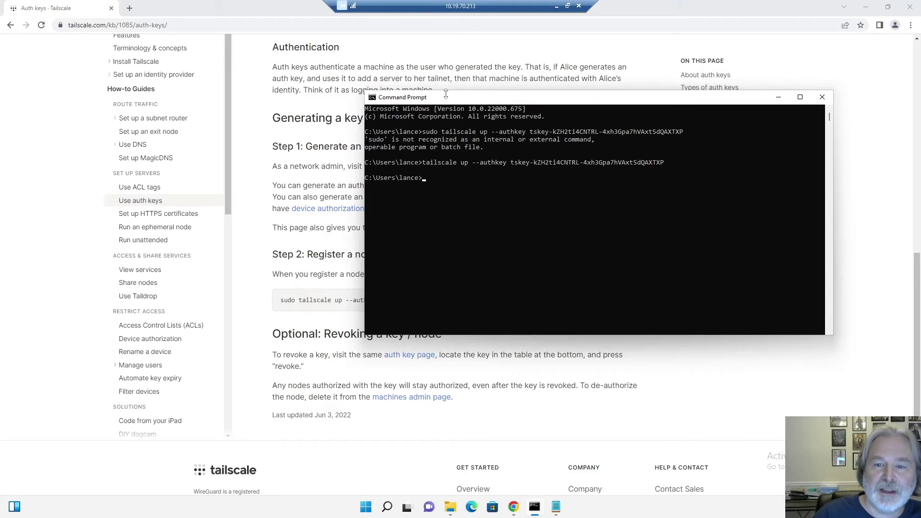
drag(451, 99, 611, 104)
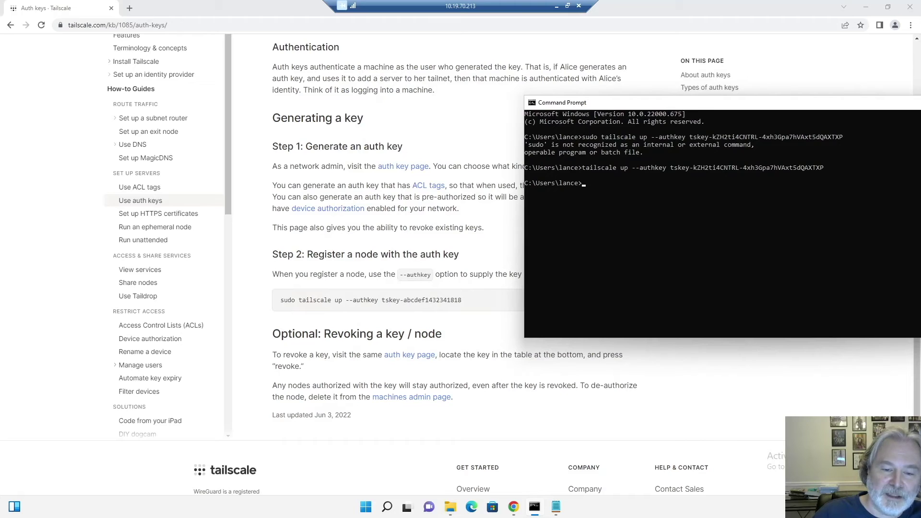
double_click(288, 299)
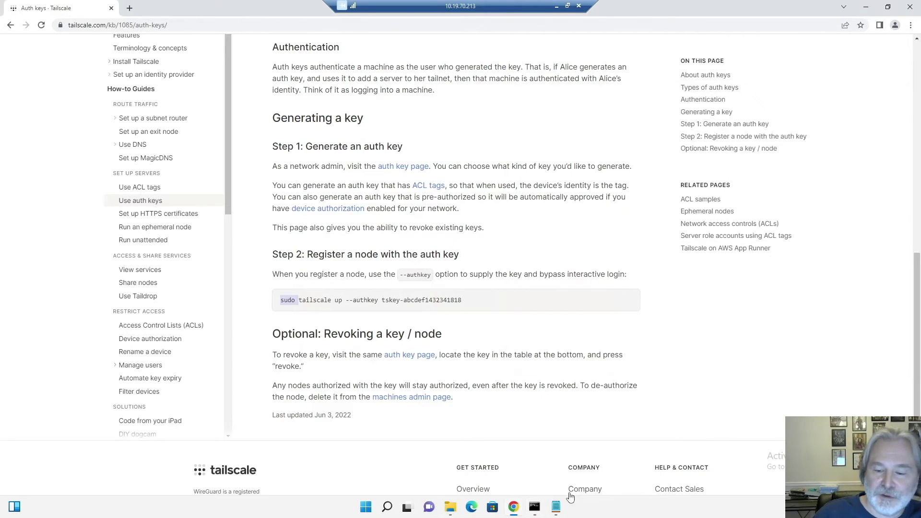
click(534, 507)
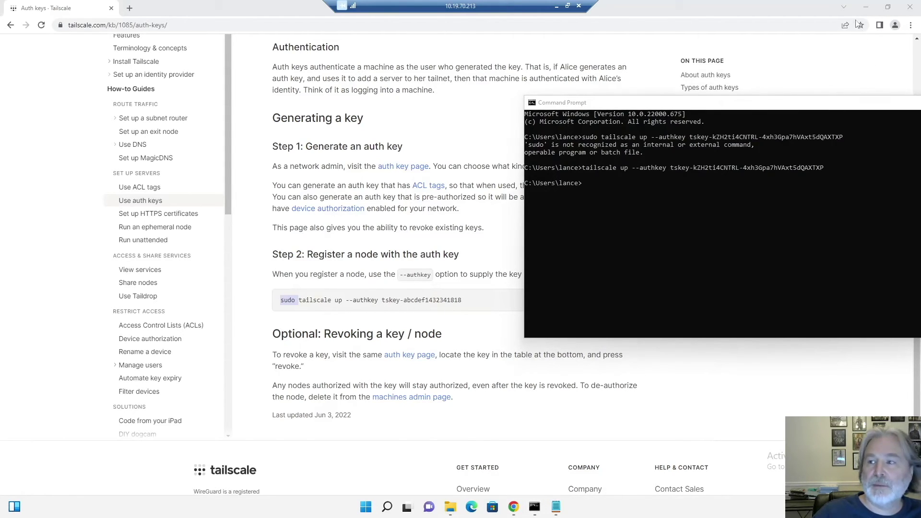
click(556, 6)
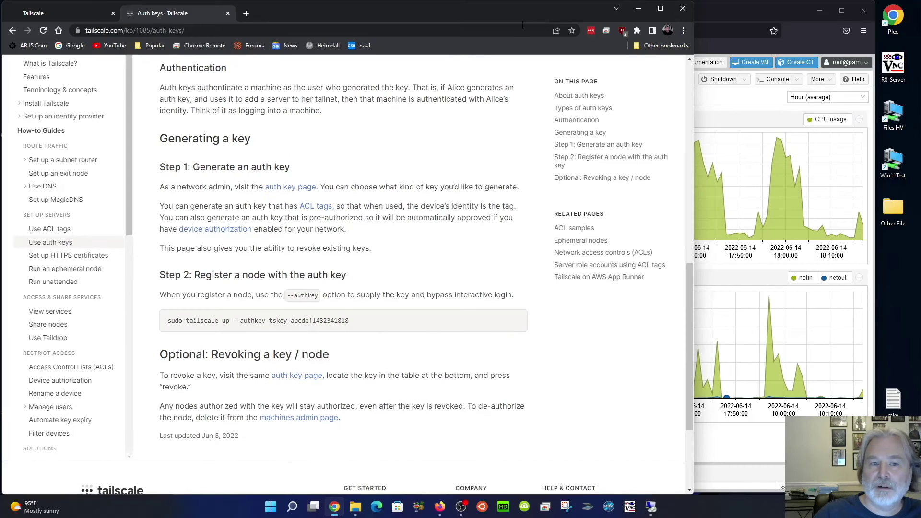
Copy the new Windows node's IPv4 address 100.81.148.30 from the Machines page
click(77, 14)
click(127, 106)
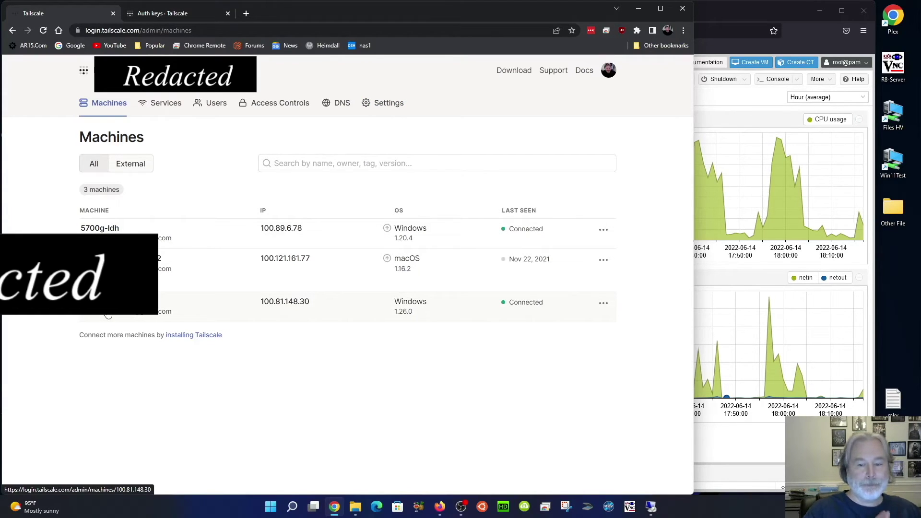
mouse_move(288, 308)
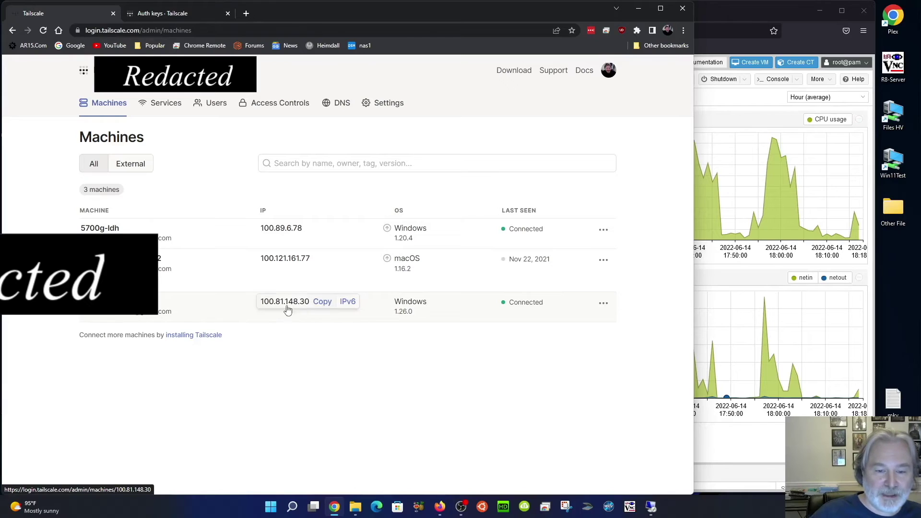
click(323, 302)
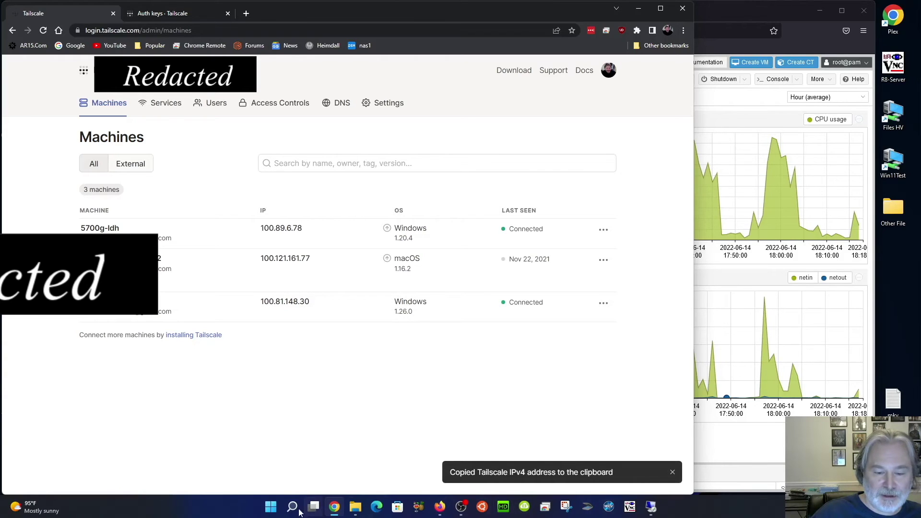
click(270, 506)
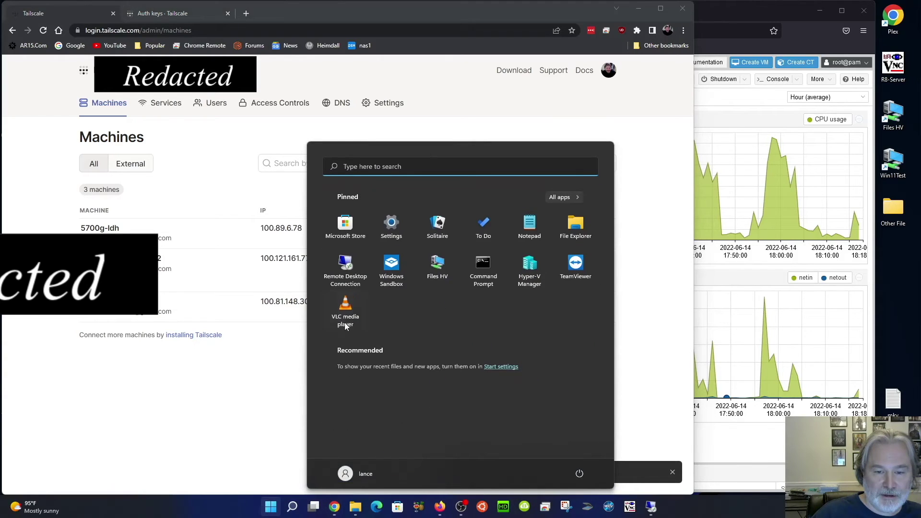
Ping 100.81.148.30 from a local Command Prompt, see four replies with 0% loss, then close it
click(479, 268)
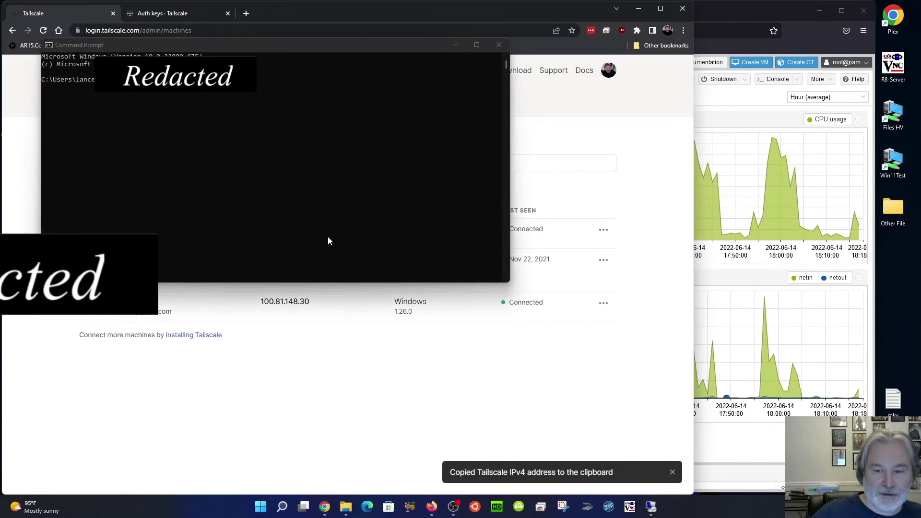
click(262, 192)
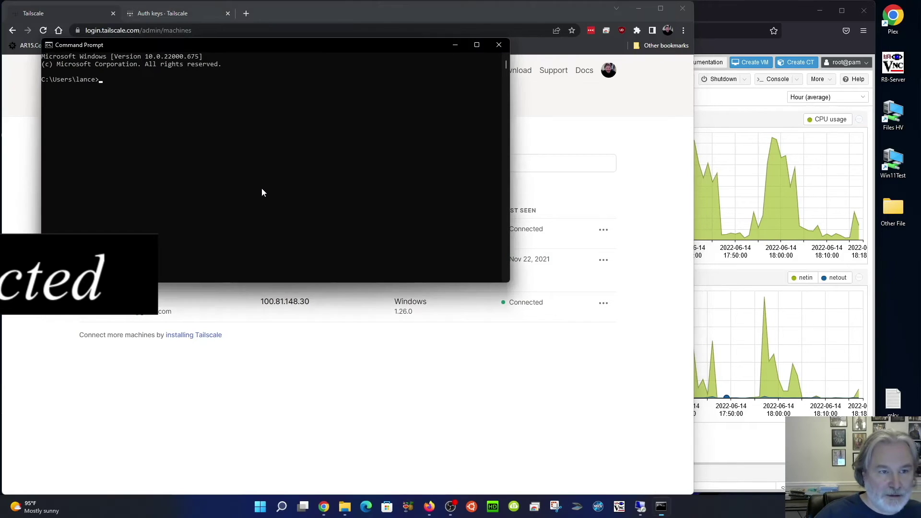
text(ping v)
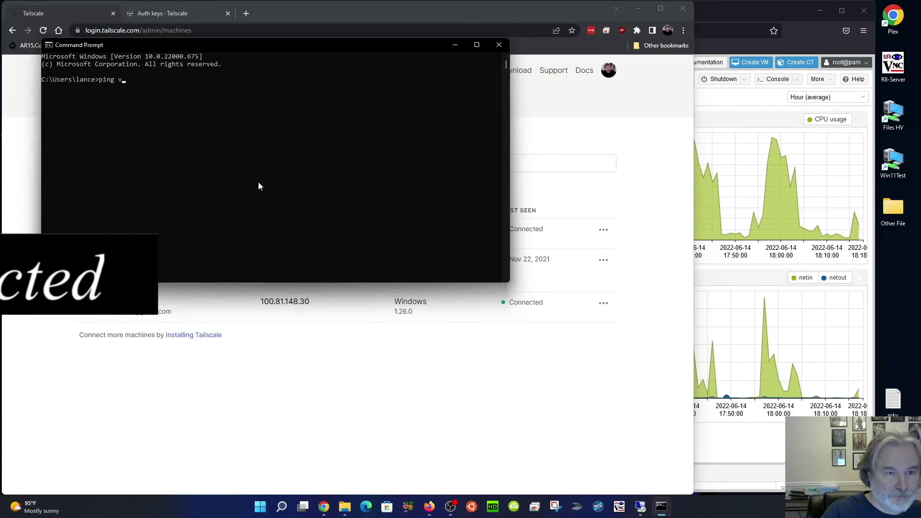
key(BackSpace)
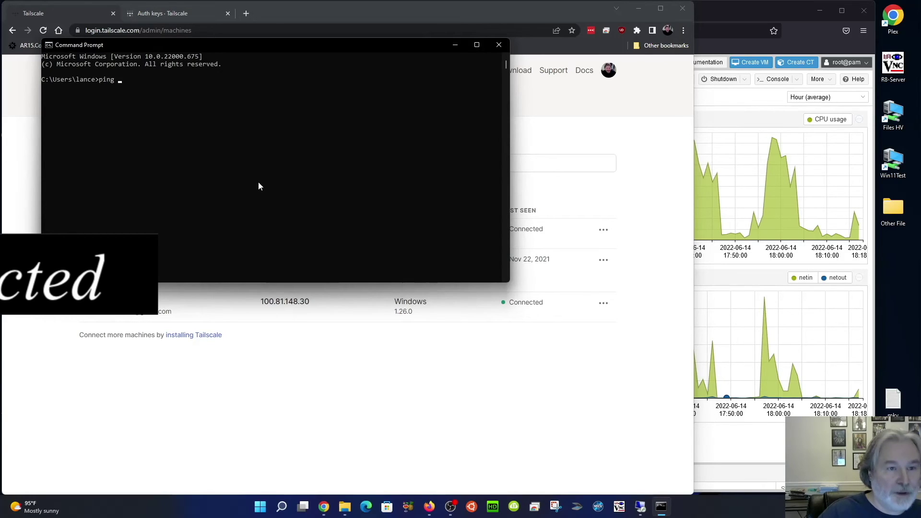
key(ctrl+v)
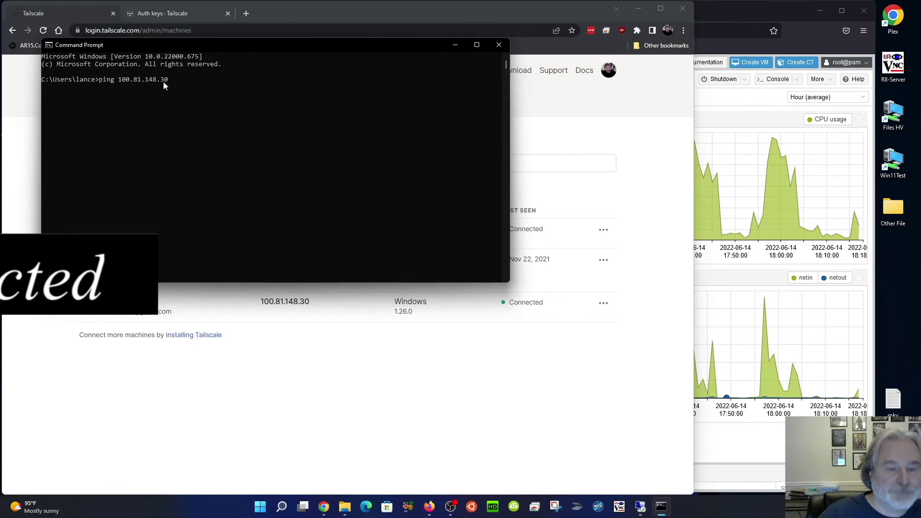
key(Return)
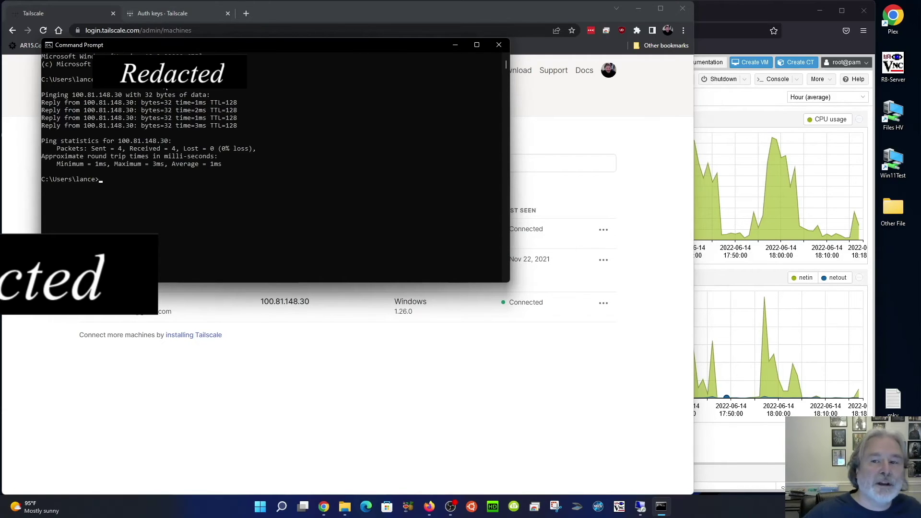
click(500, 46)
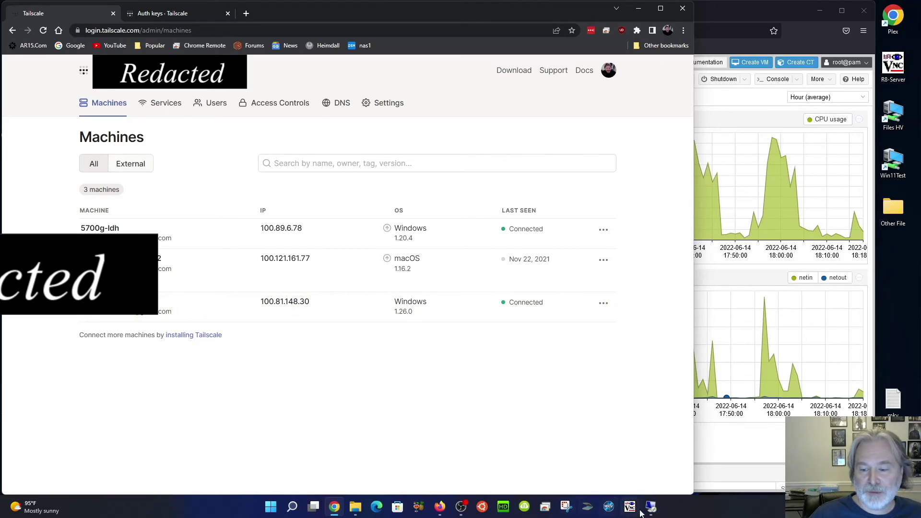
Copy the Windows machine's IPv4 address 100.81.148.30 again from the Machines page
mouse_move(648, 512)
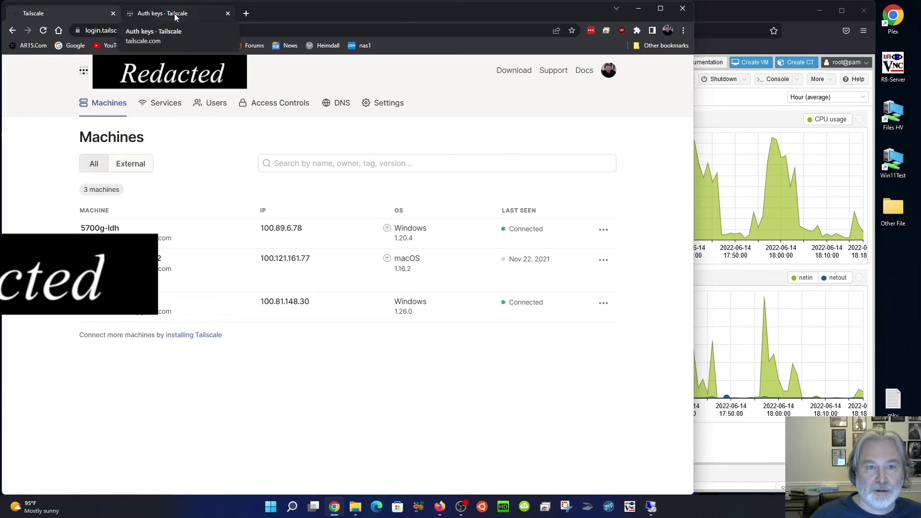
mouse_move(278, 304)
click(321, 302)
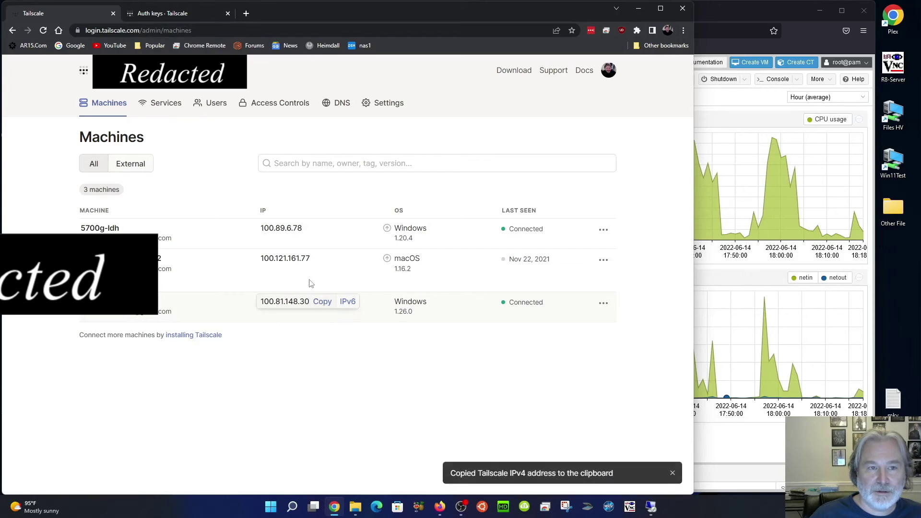
click(158, 14)
Close the remote Command Prompt and disconnect the Remote Desktop session to 10.19.70.213
click(656, 509)
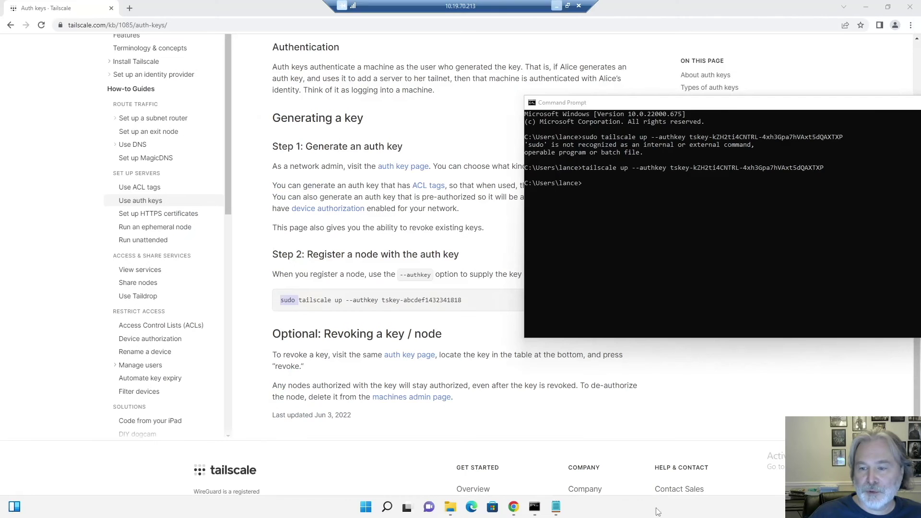
drag(815, 109, 601, 108)
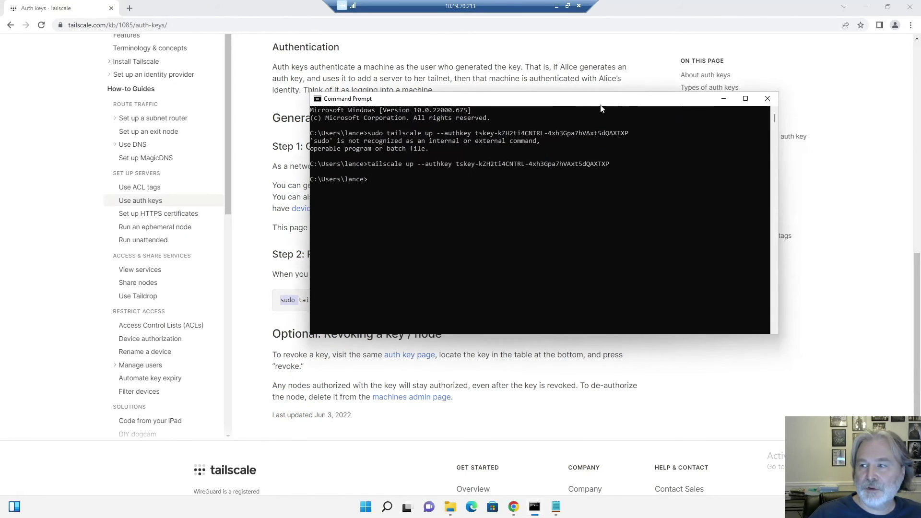
click(768, 98)
click(579, 6)
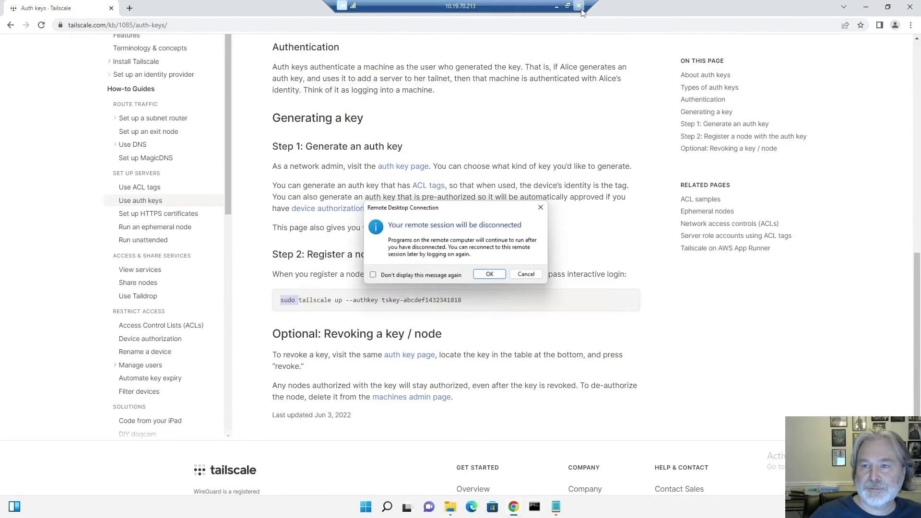
click(488, 275)
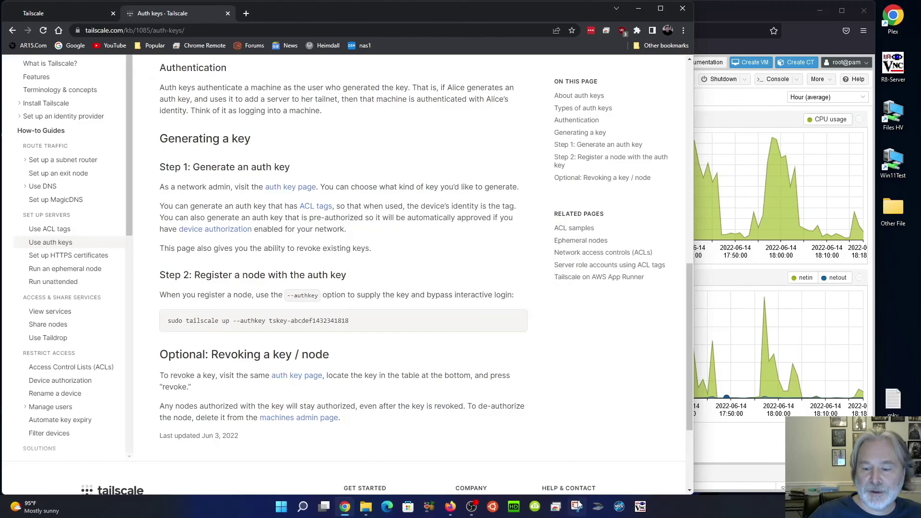
Start a Remote Desktop connection to the pasted Tailscale address 100.81.148.30
click(278, 508)
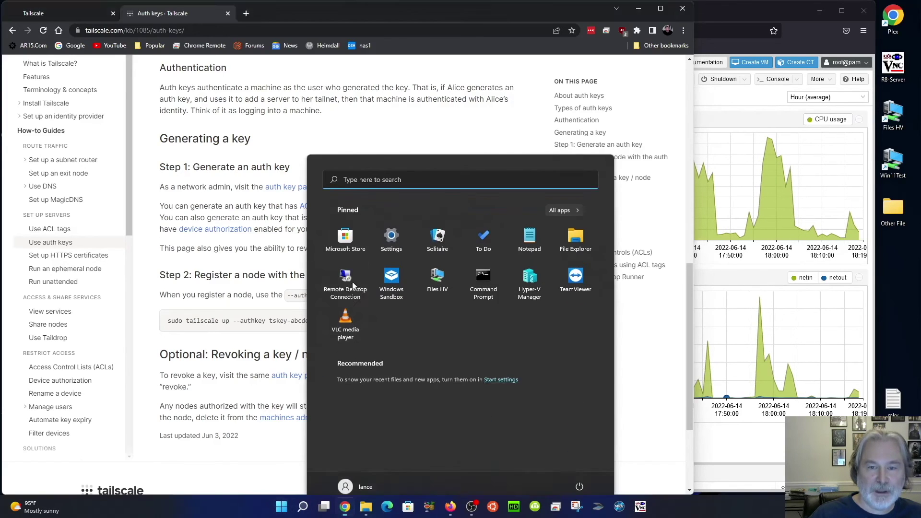
click(353, 286)
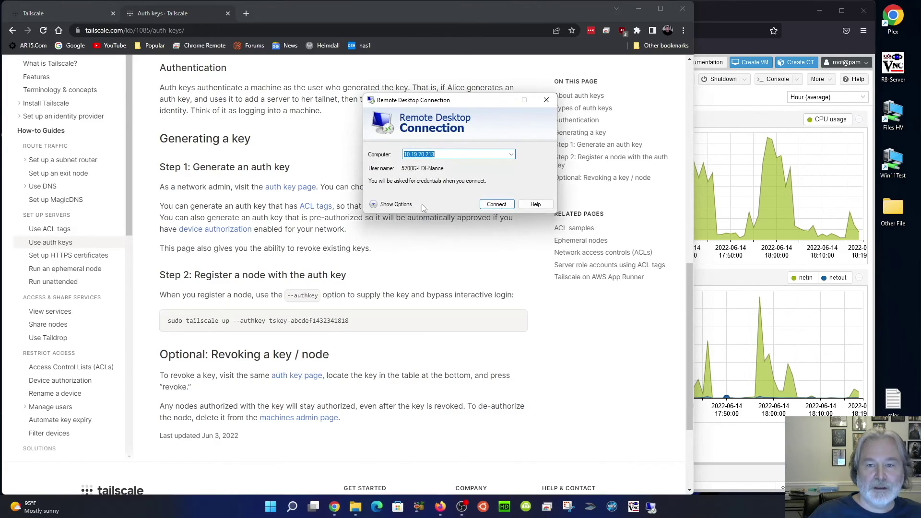
right_click(443, 155)
click(465, 203)
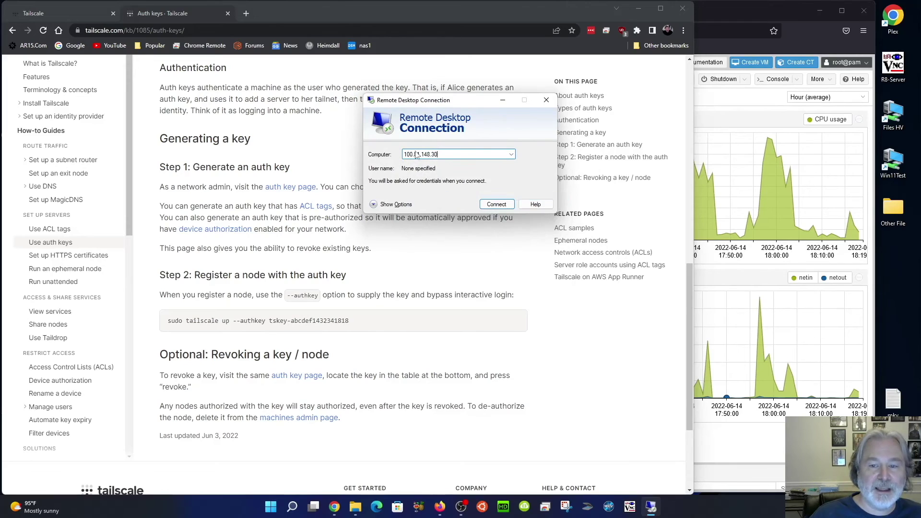
click(497, 205)
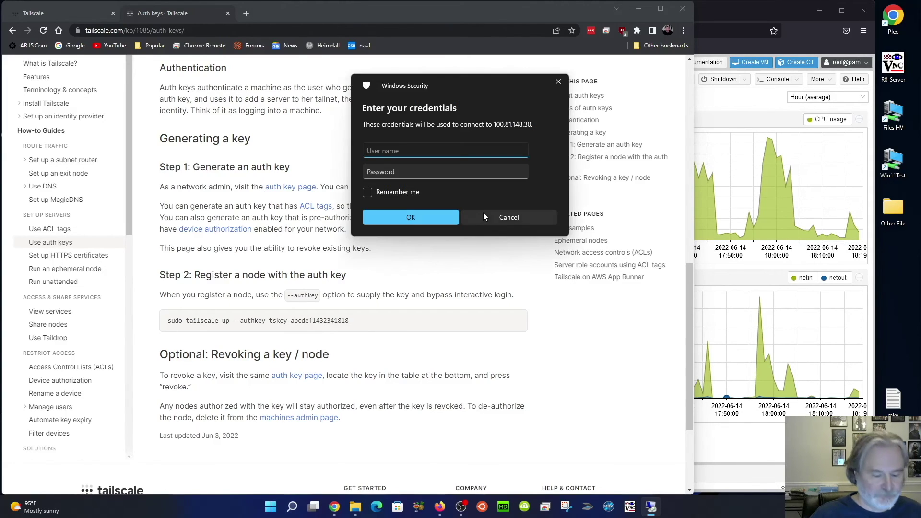
Sign in with the account's user name and password and accept the certificate warning
text(lance)
key(Tab)
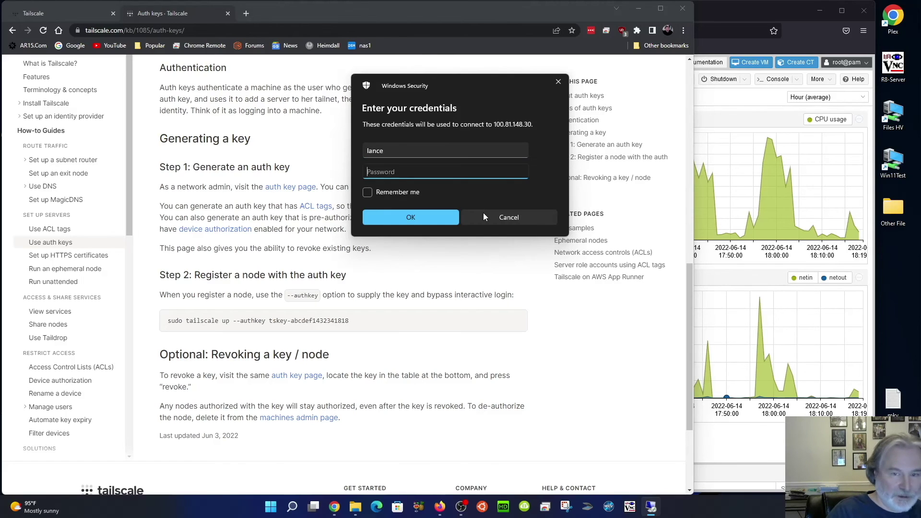
text(••••••••••)
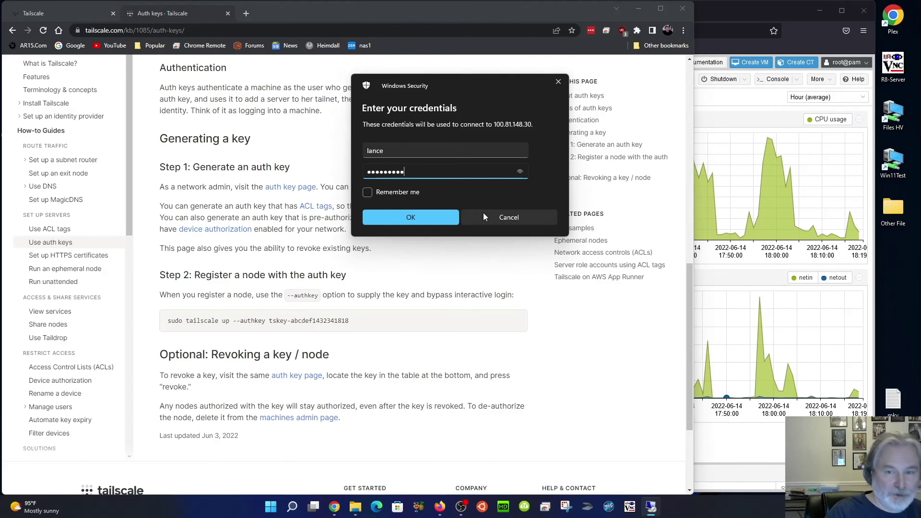
key(Return)
click(487, 238)
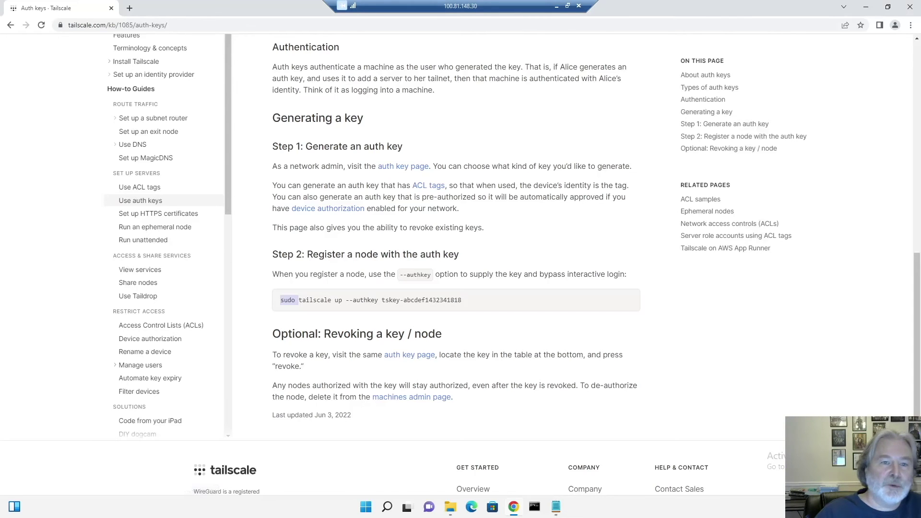
Close the Chrome window in the remote session to reveal the Windows 11 desktop
click(911, 9)
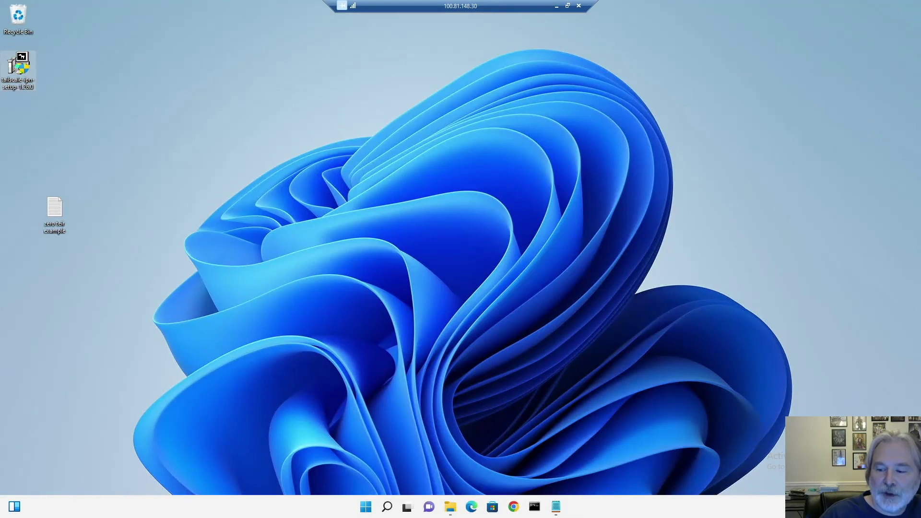